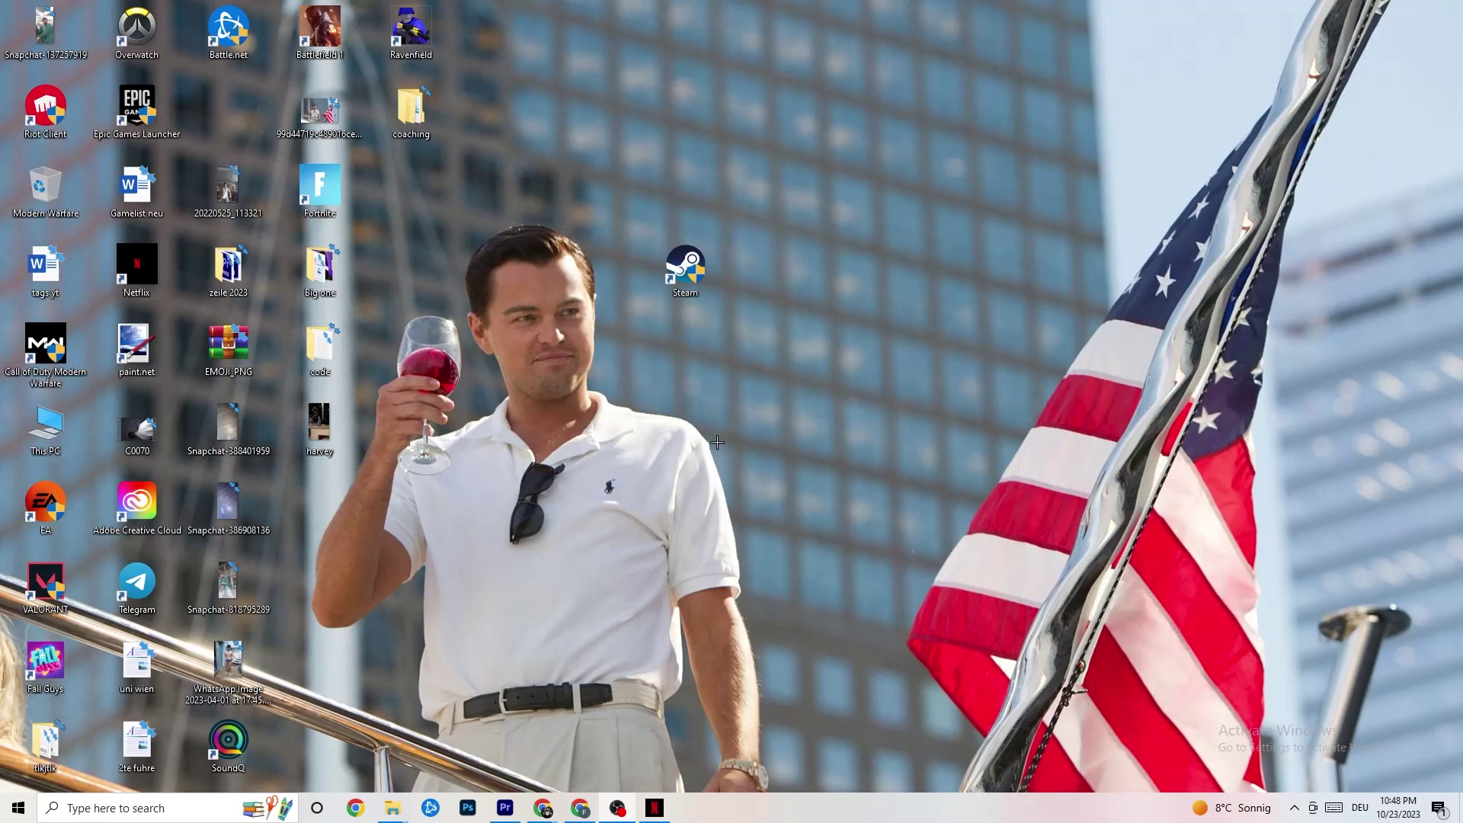
# Step: Open Windows Settings, review the Windows Update and Troubleshoot pages under Update & Security, and minimize the window
pyautogui.click(11, 815)
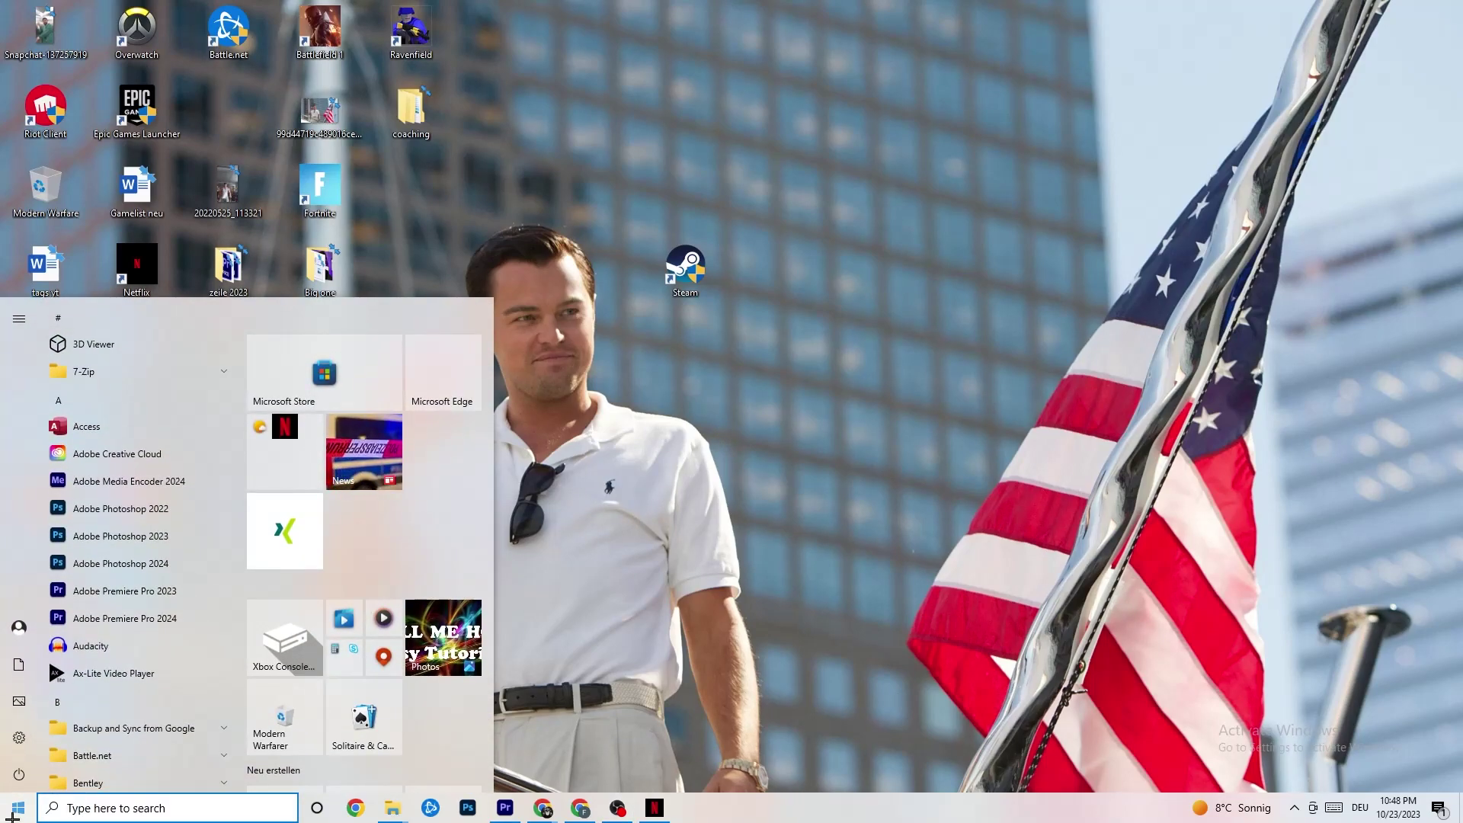
pyautogui.click(19, 738)
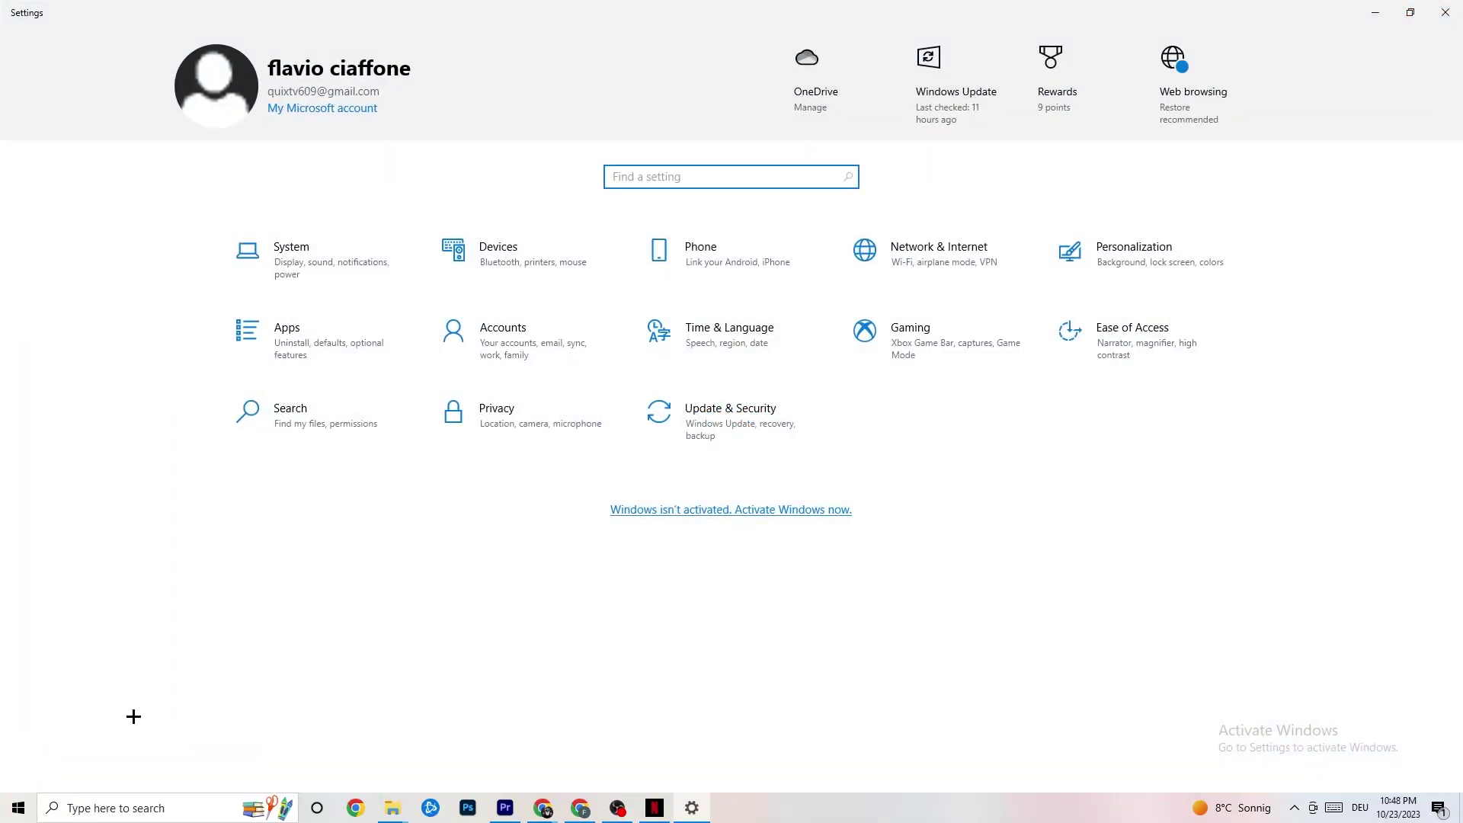
pyautogui.click(707, 440)
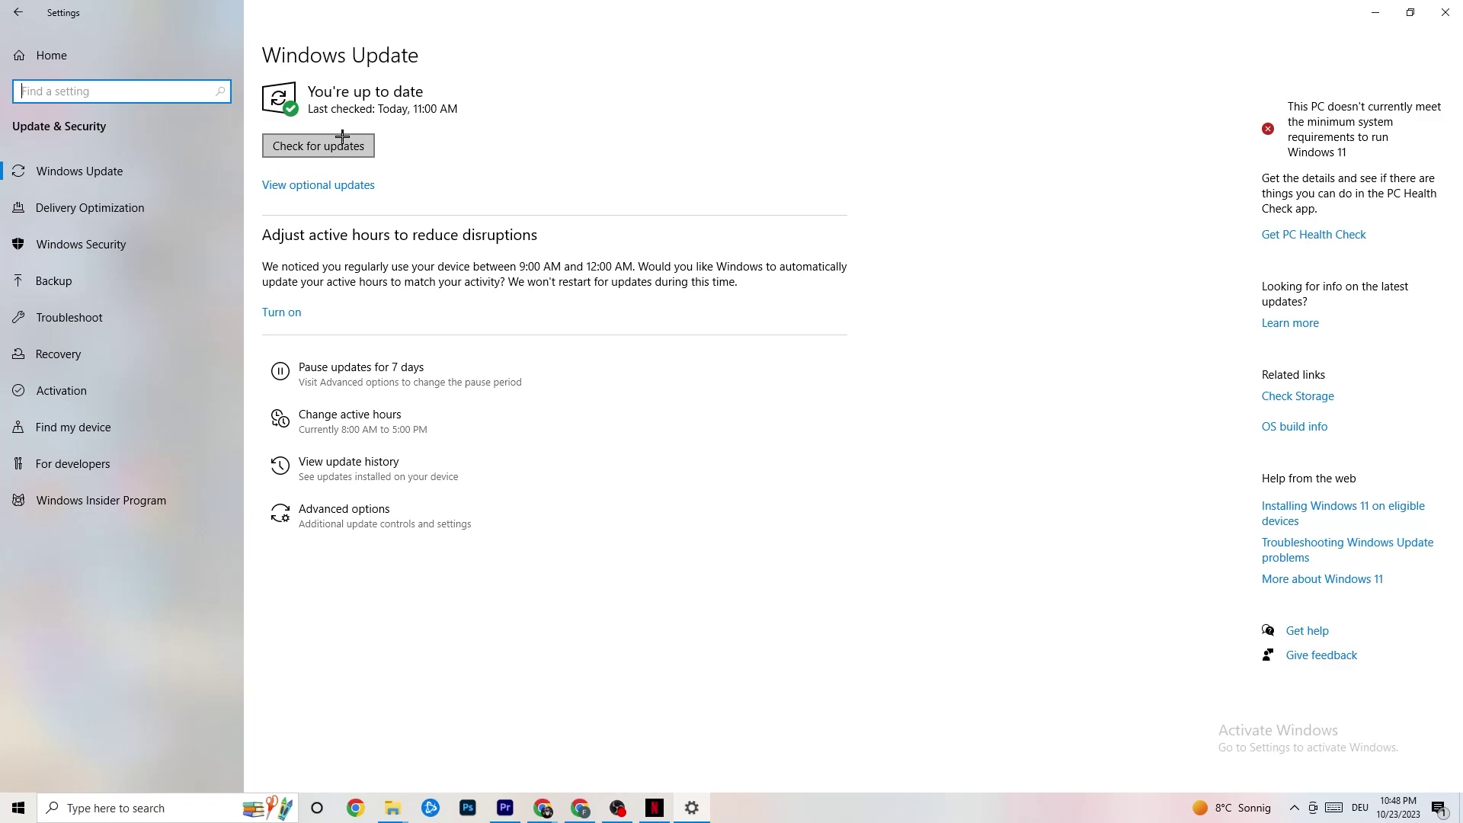
pyautogui.click(450, 102)
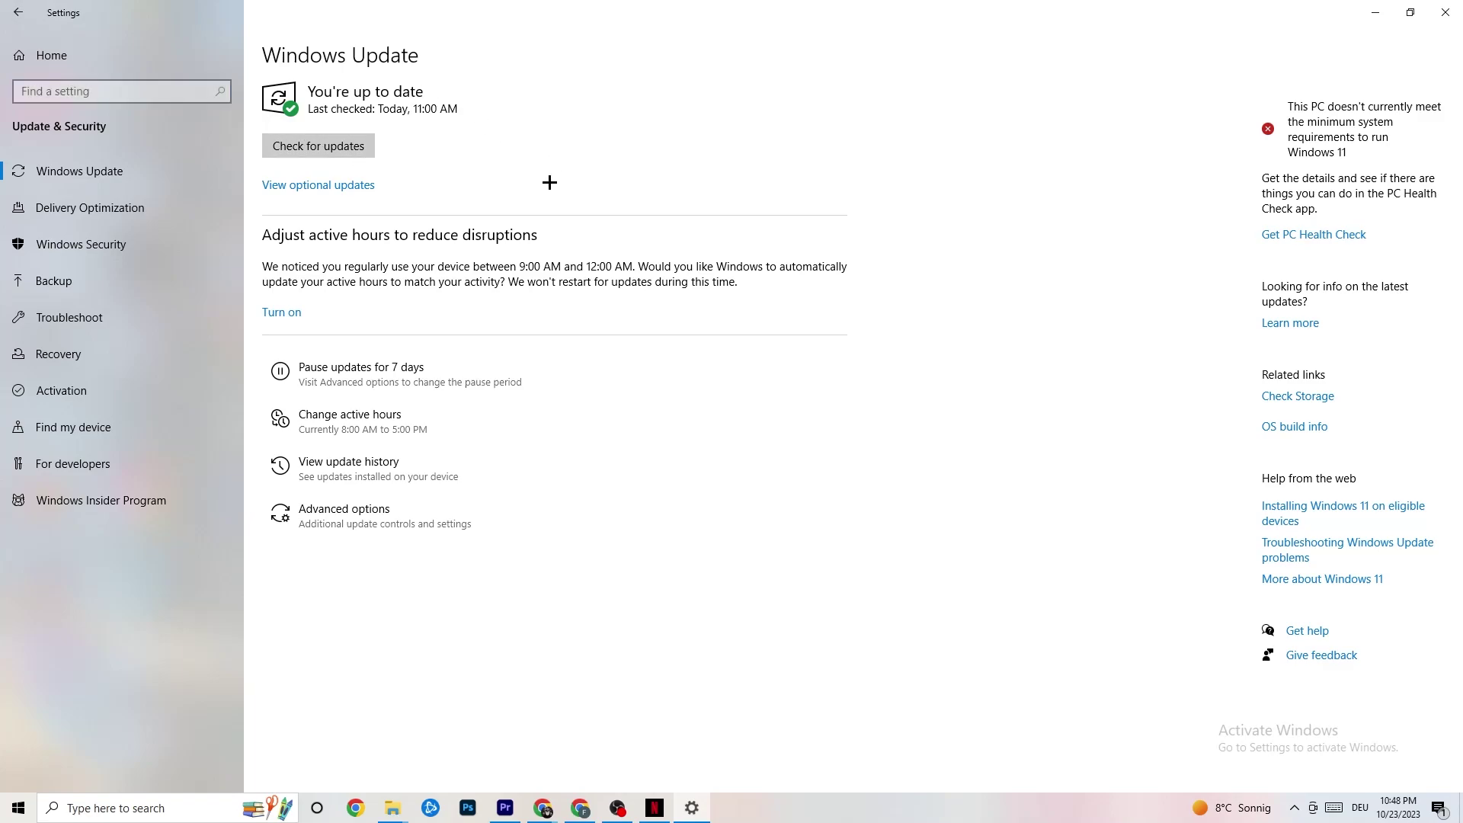
pyautogui.click(90, 317)
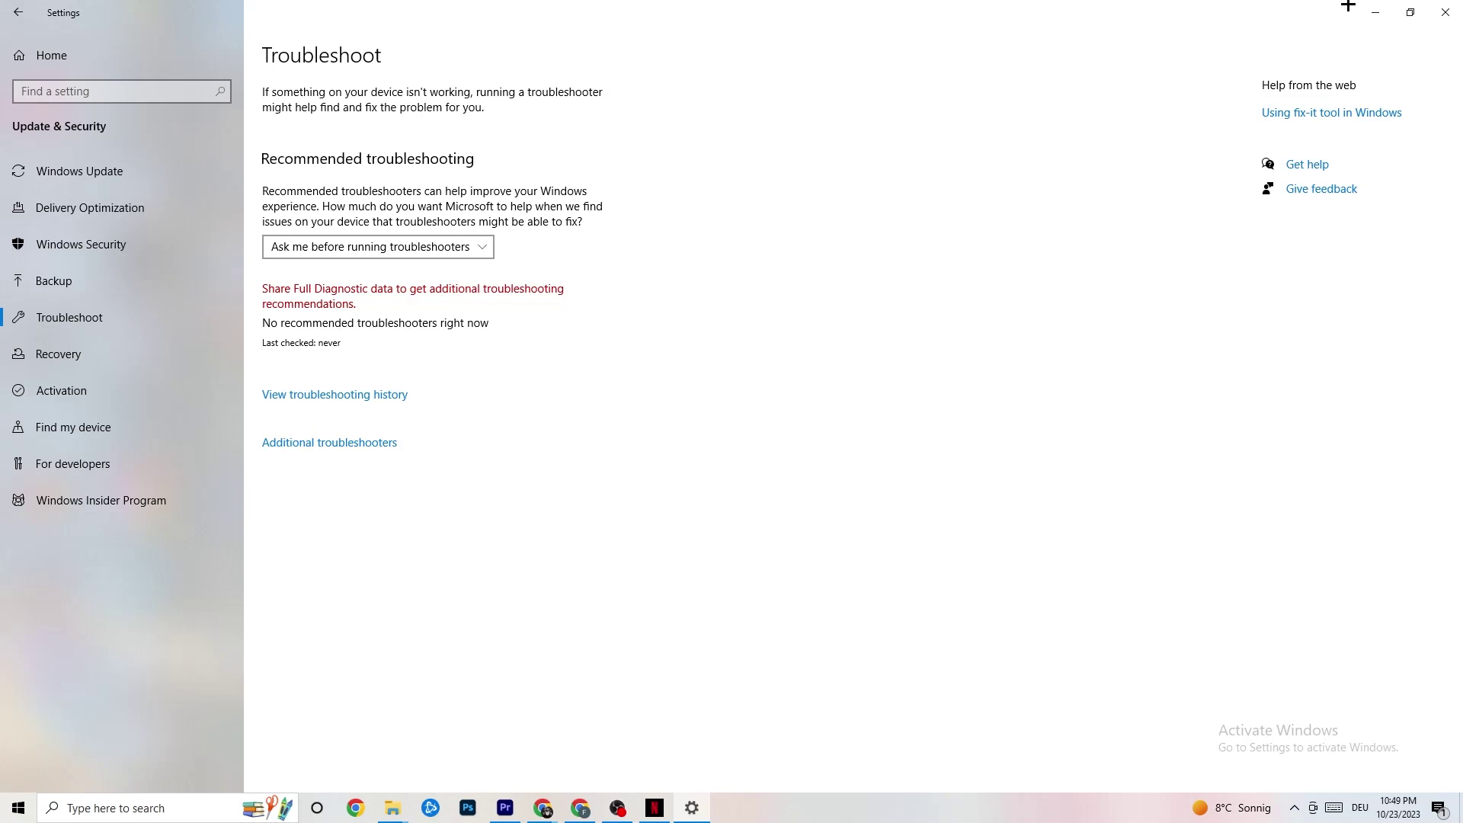
pyautogui.click(1375, 11)
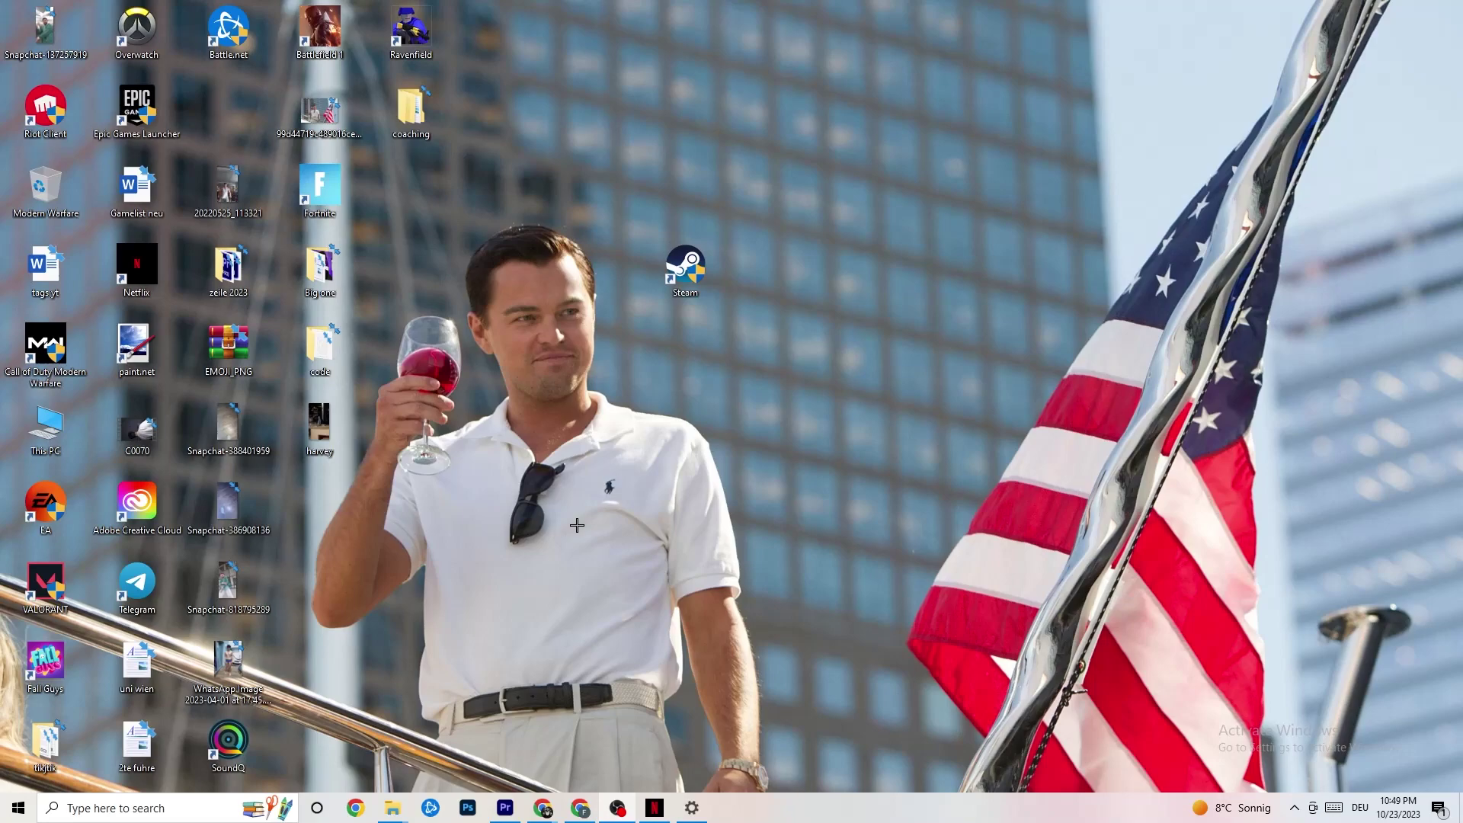
pyautogui.moveTo(678, 267); pyautogui.dragTo(718, 339)
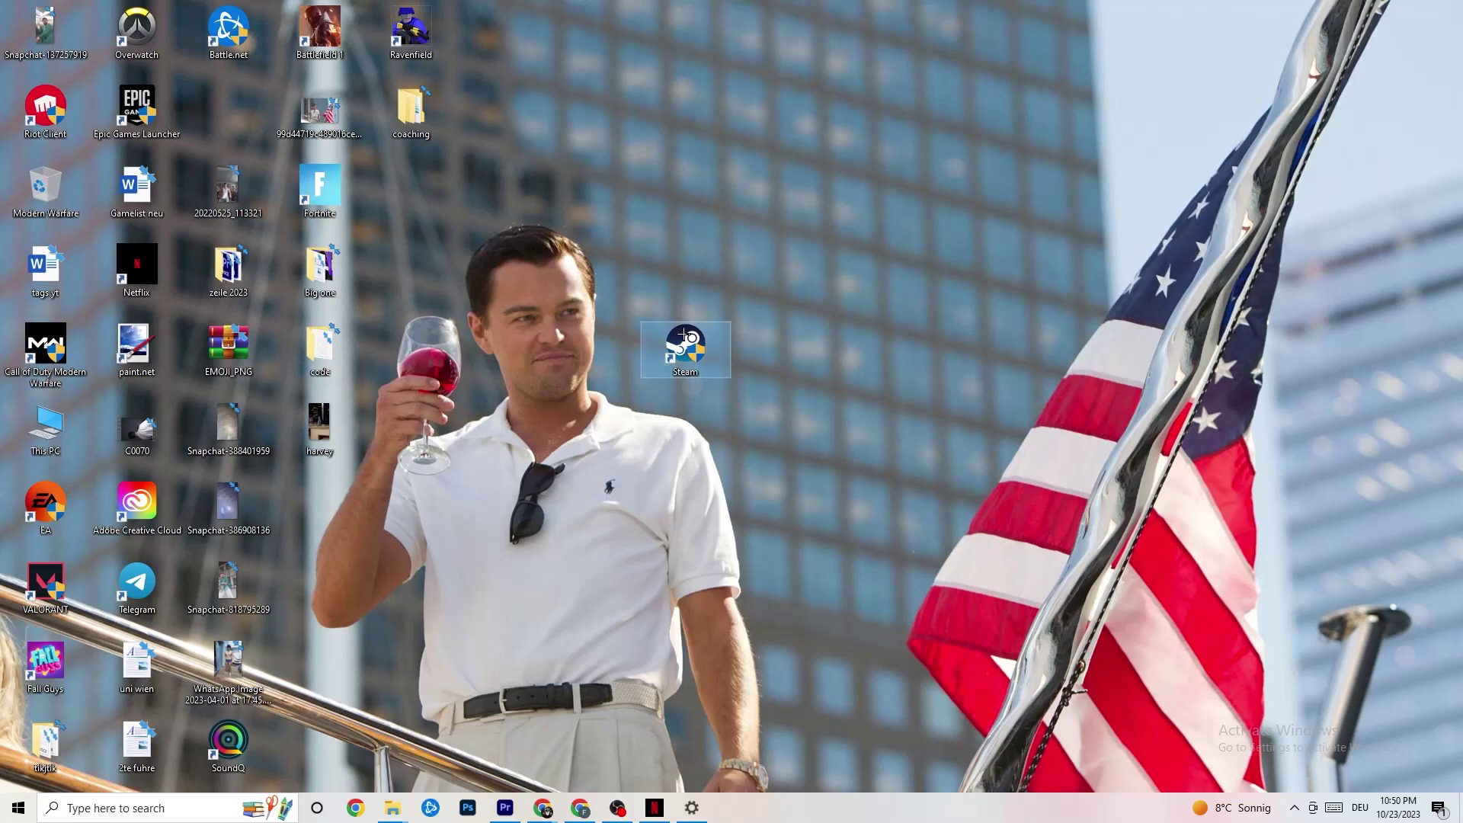
pyautogui.rightClick(695, 346)
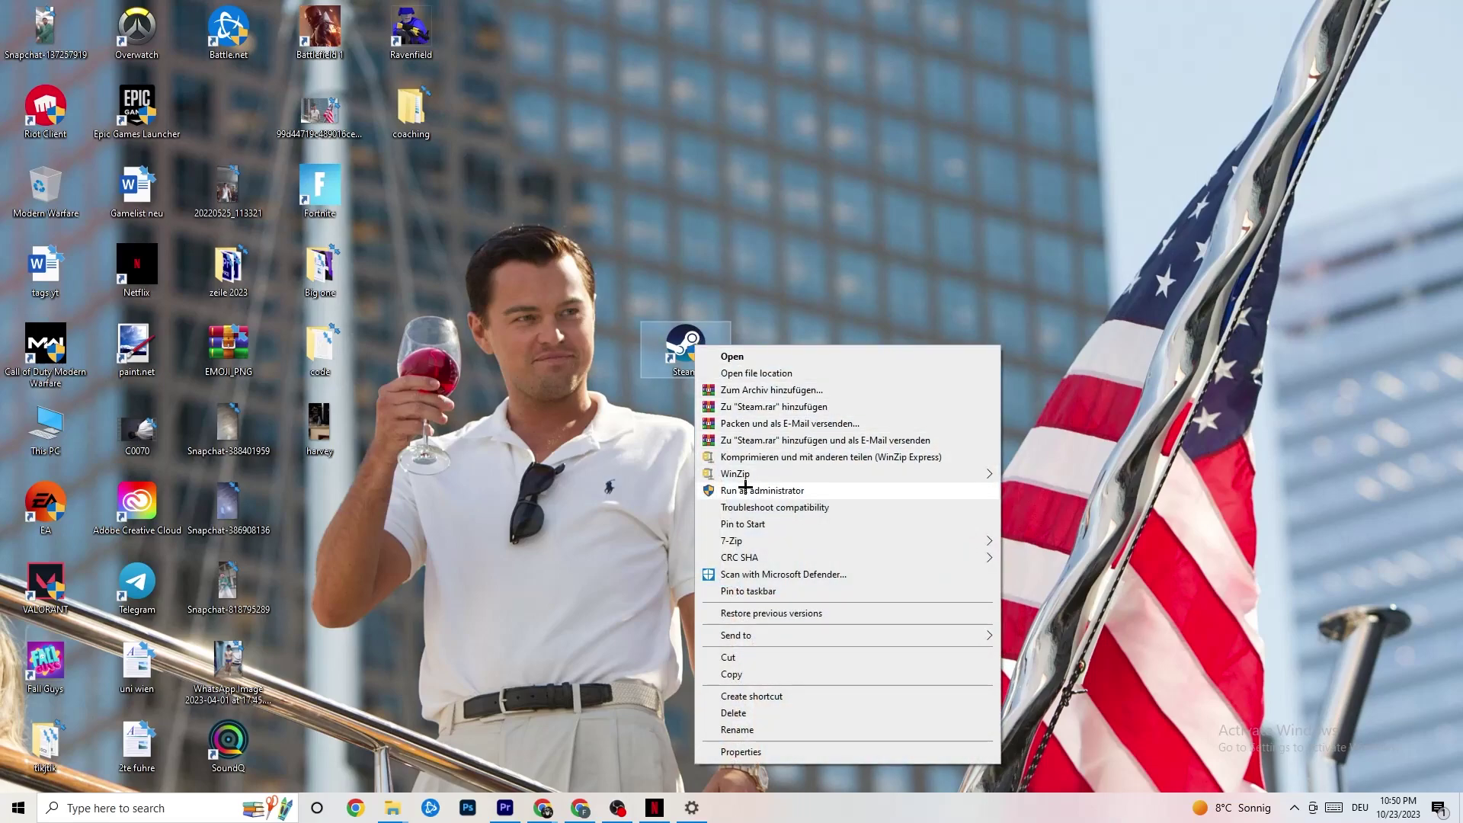
pyautogui.click(561, 460)
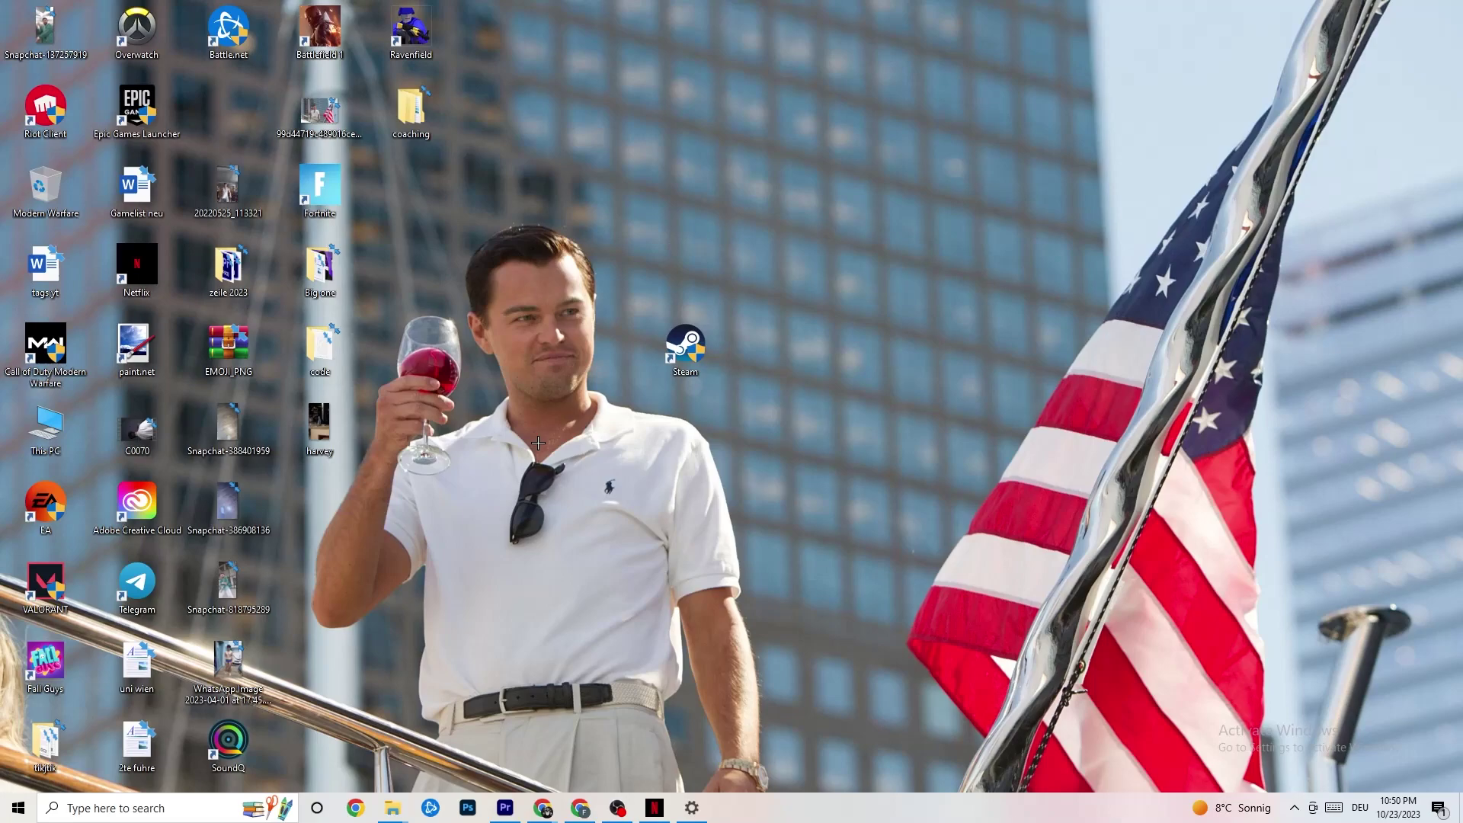
pyautogui.moveTo(672, 342); pyautogui.dragTo(672, 262)
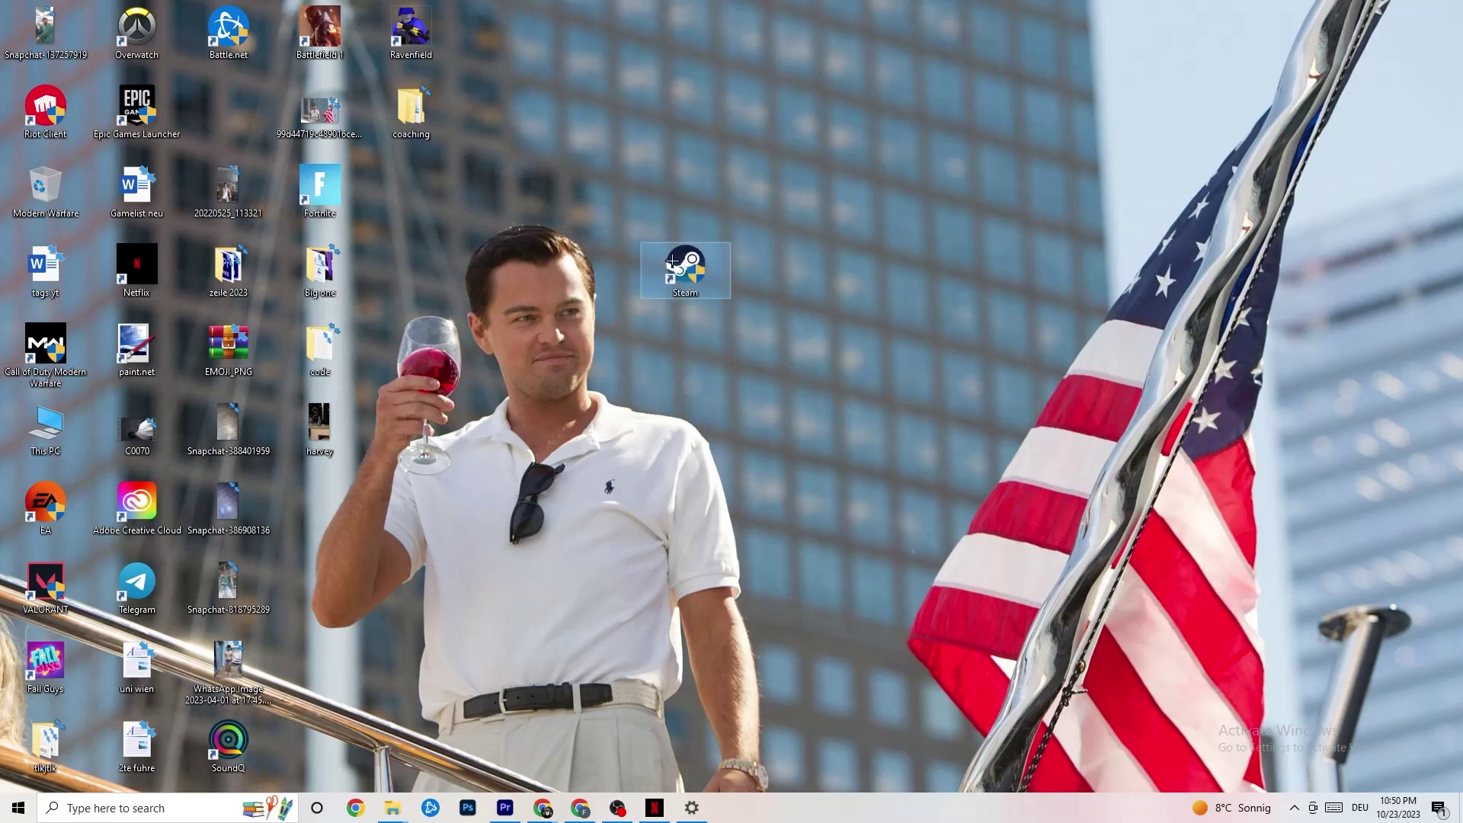
# Step: In the Steam desktop shortcut's properties, set the program to run in compatibility mode for Windows 8 and confirm
pyautogui.rightClick(672, 262)
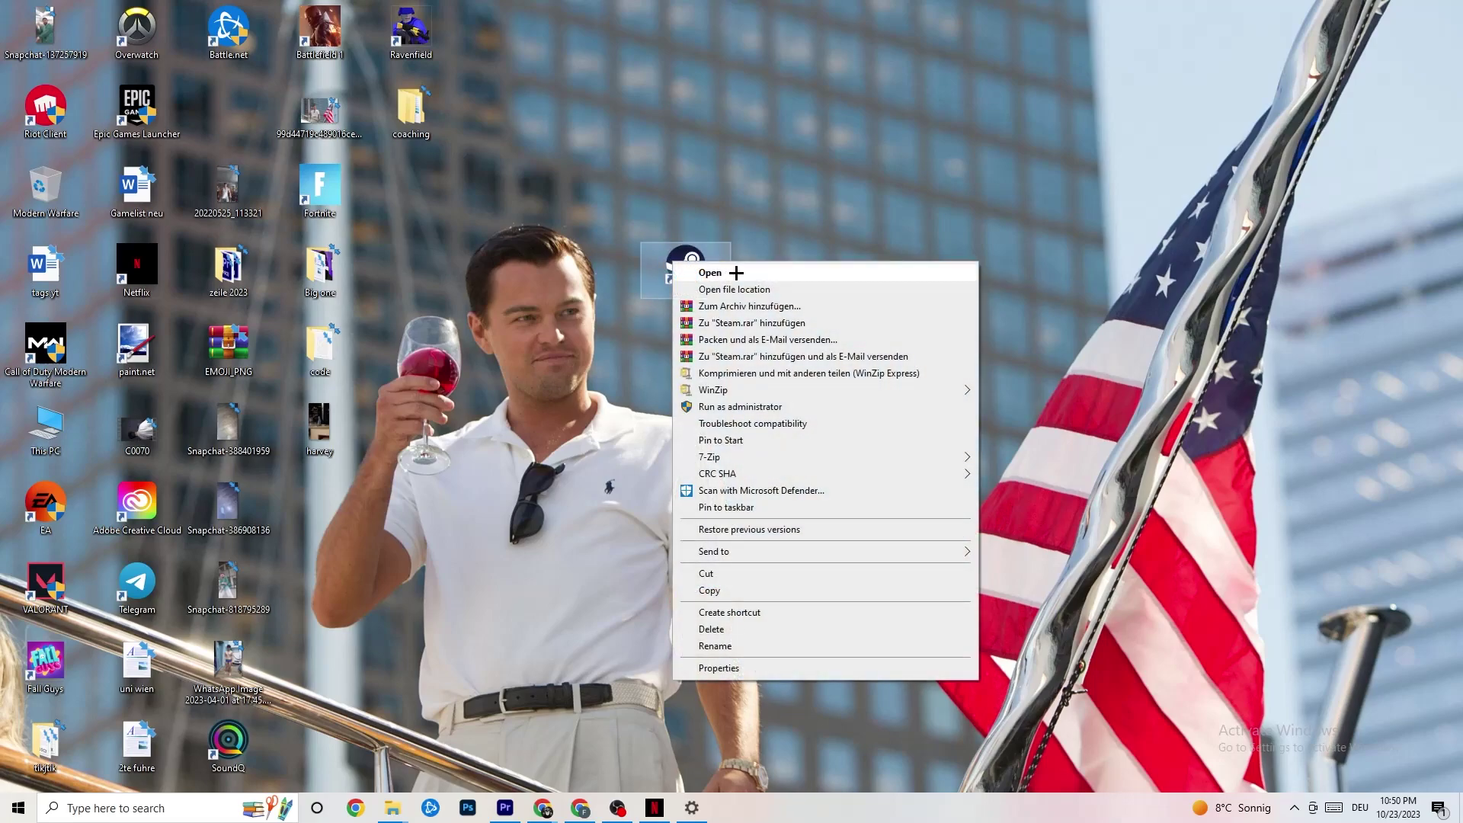
pyautogui.click(731, 669)
pyautogui.moveTo(787, 274); pyautogui.dragTo(706, 130)
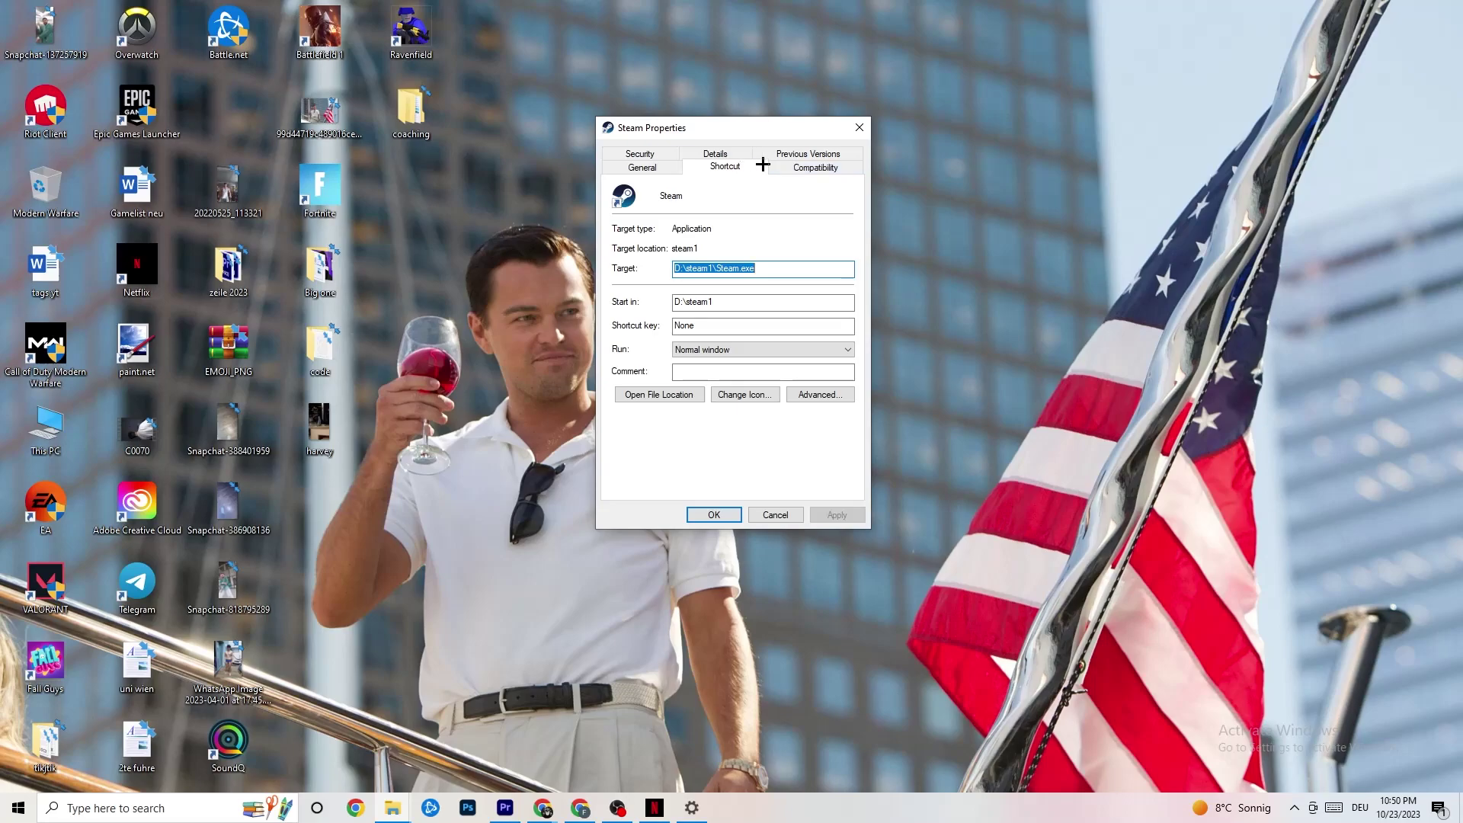
pyautogui.click(809, 167)
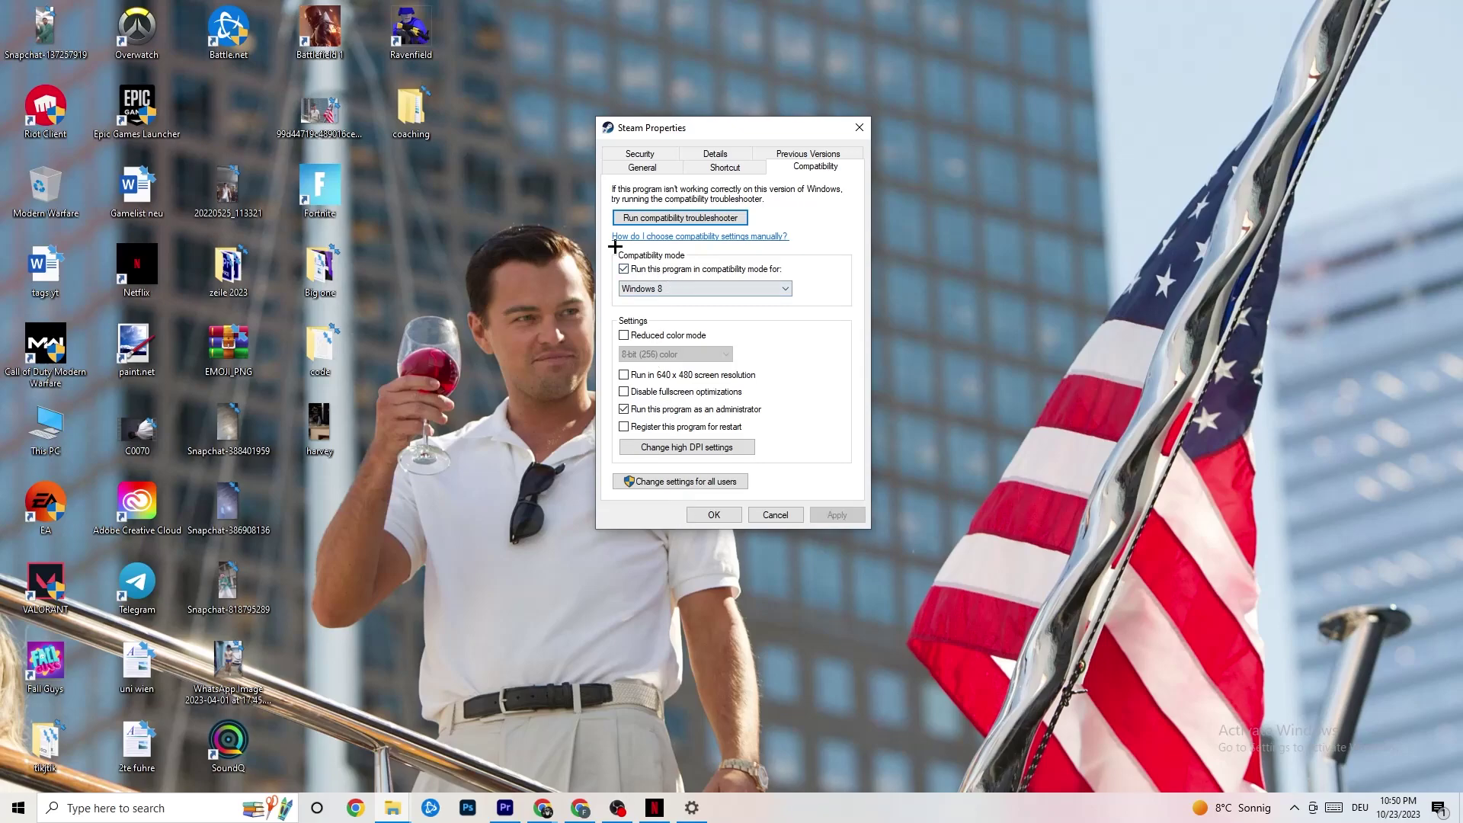
pyautogui.click(623, 268)
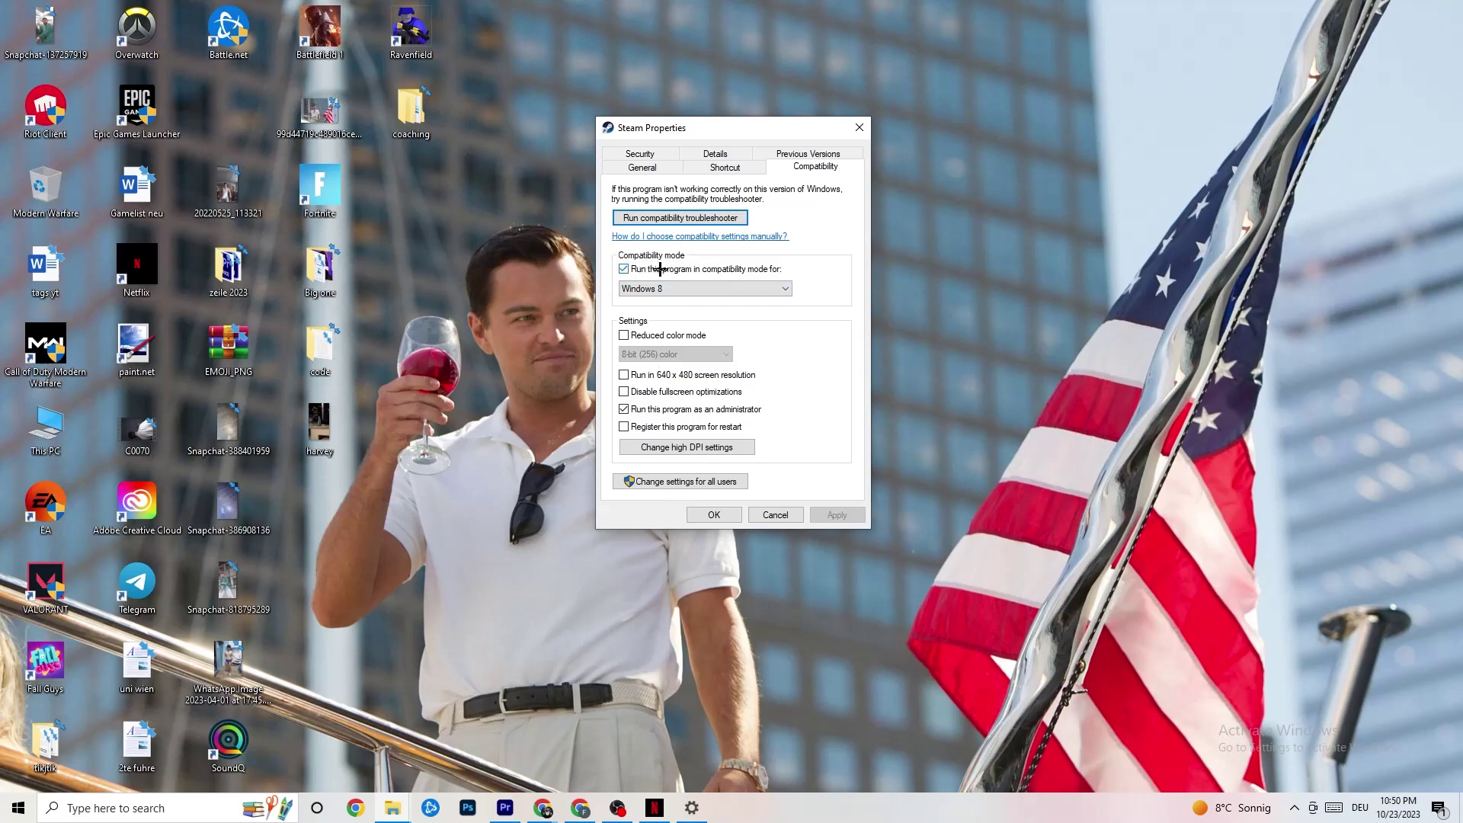
pyautogui.click(741, 283)
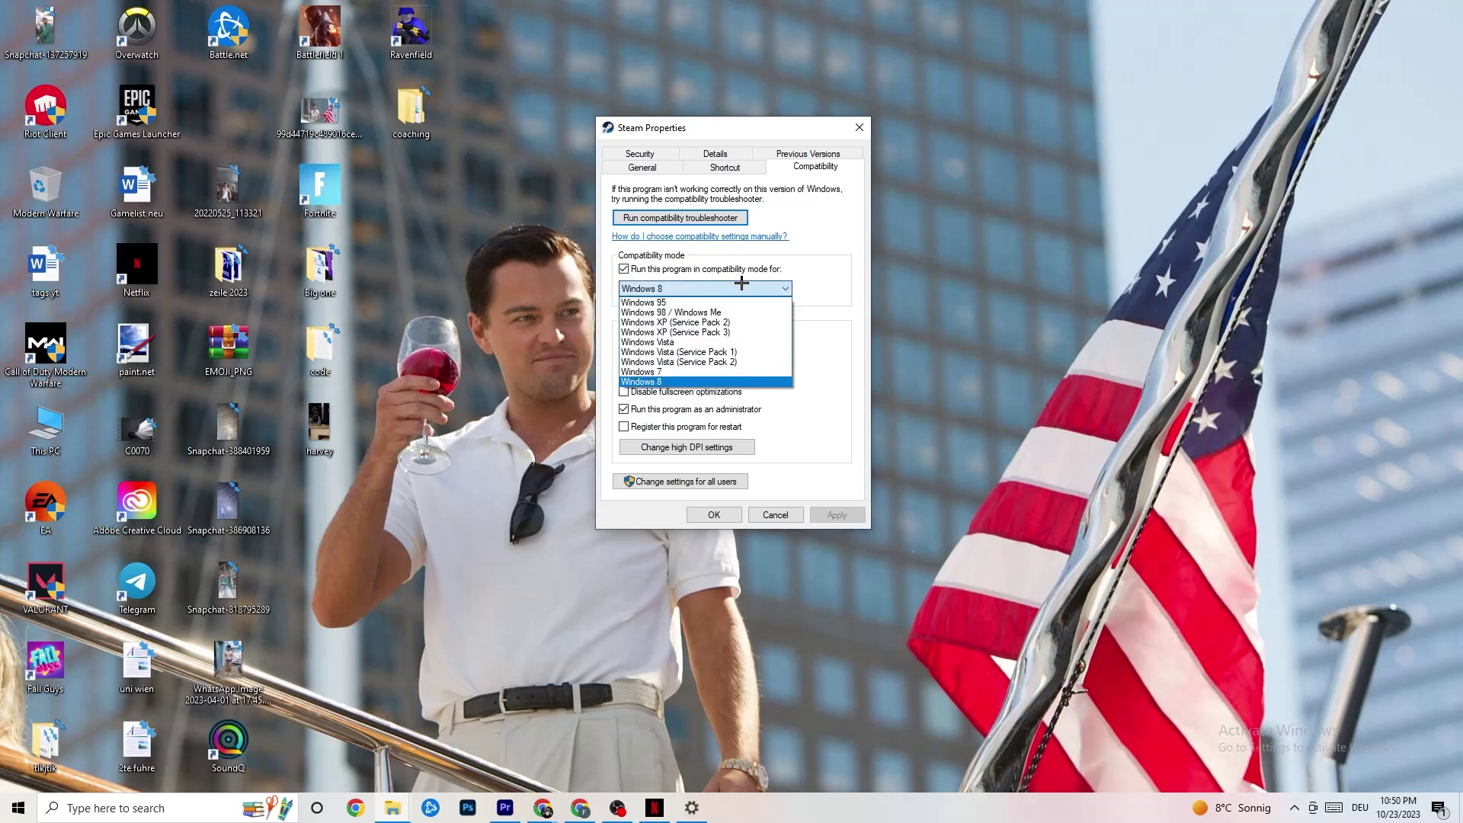
pyautogui.click(762, 379)
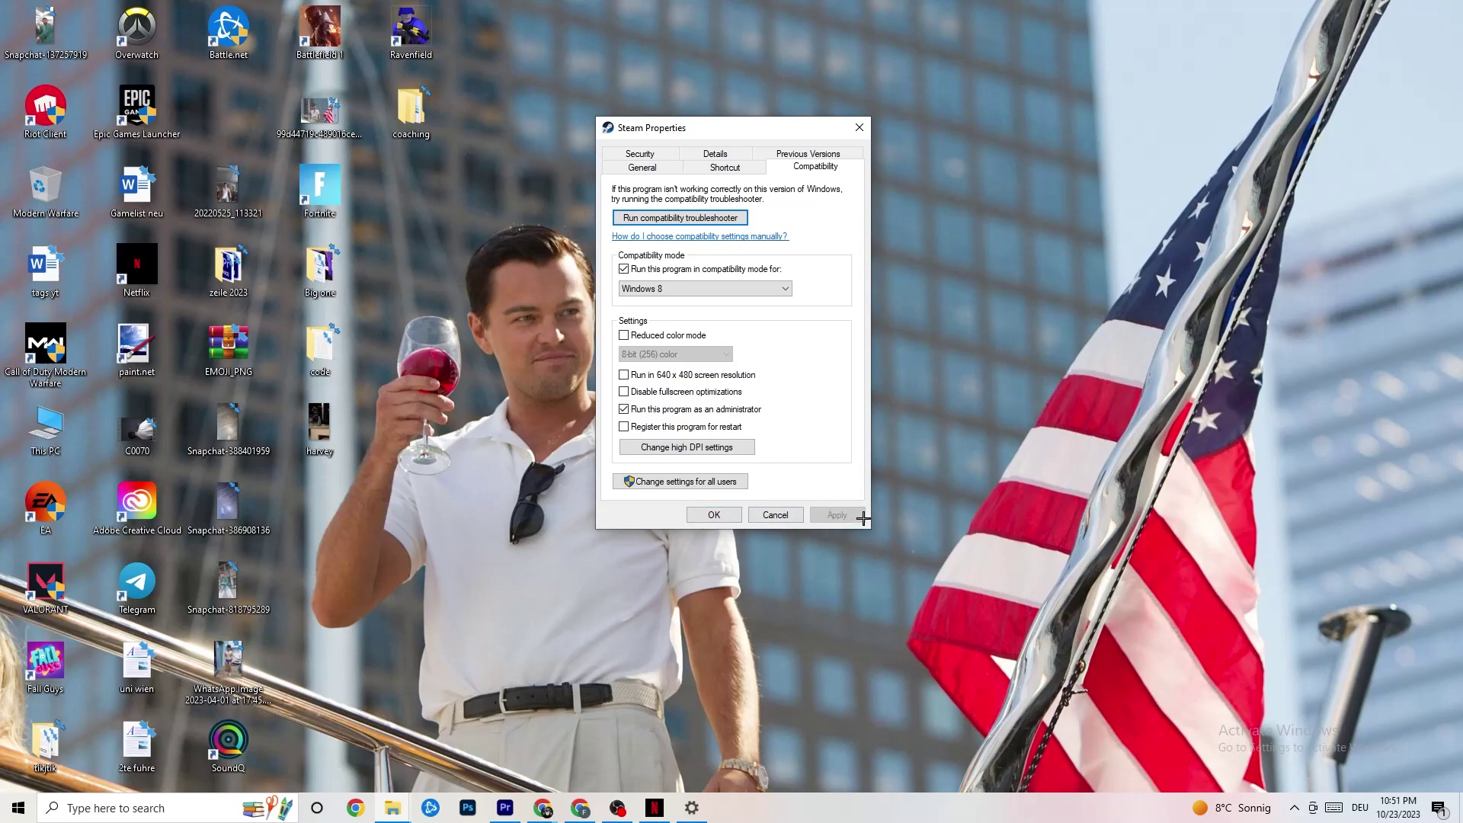
pyautogui.click(716, 516)
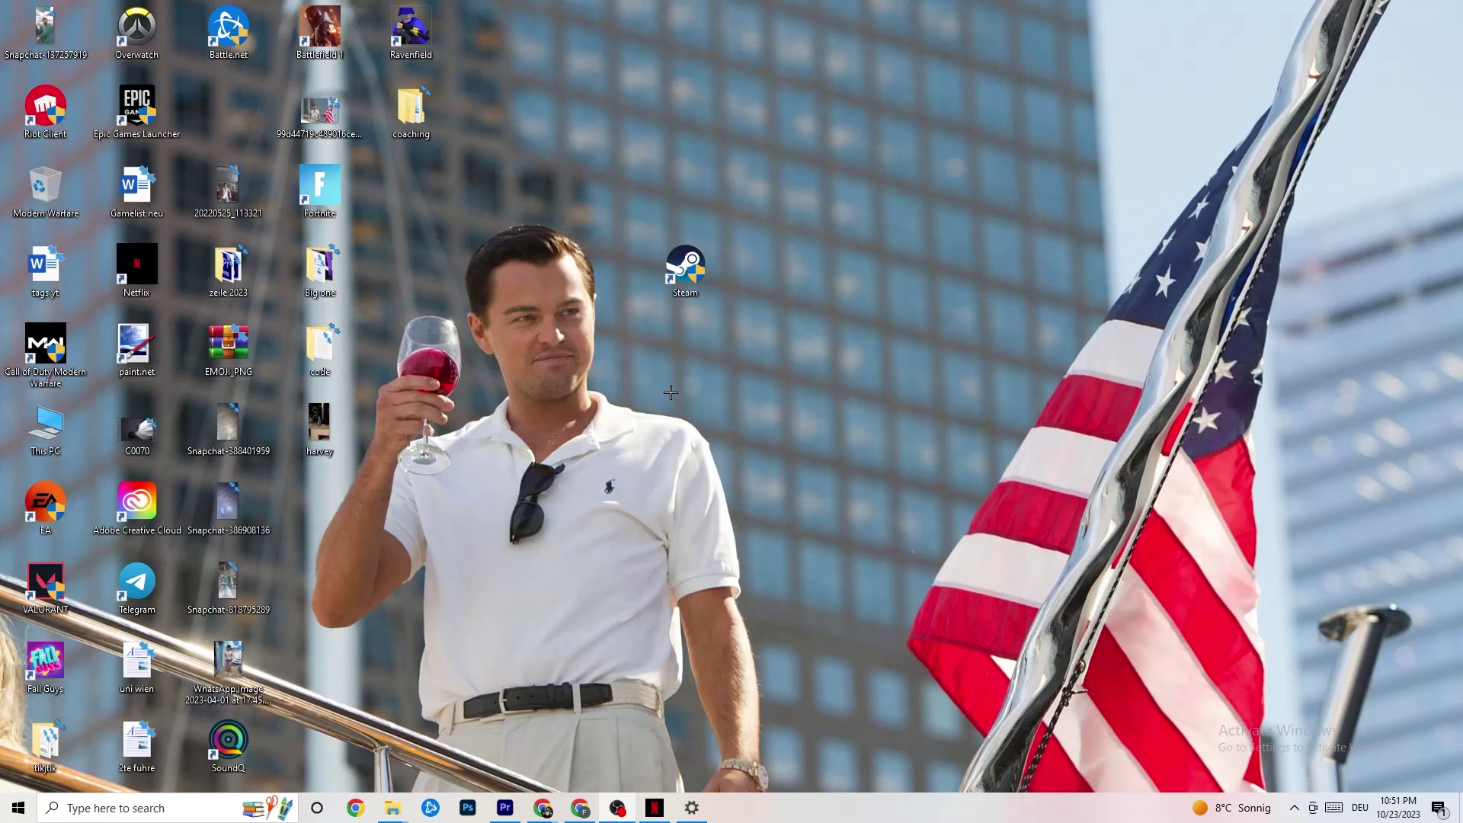
pyautogui.rightClick(658, 273)
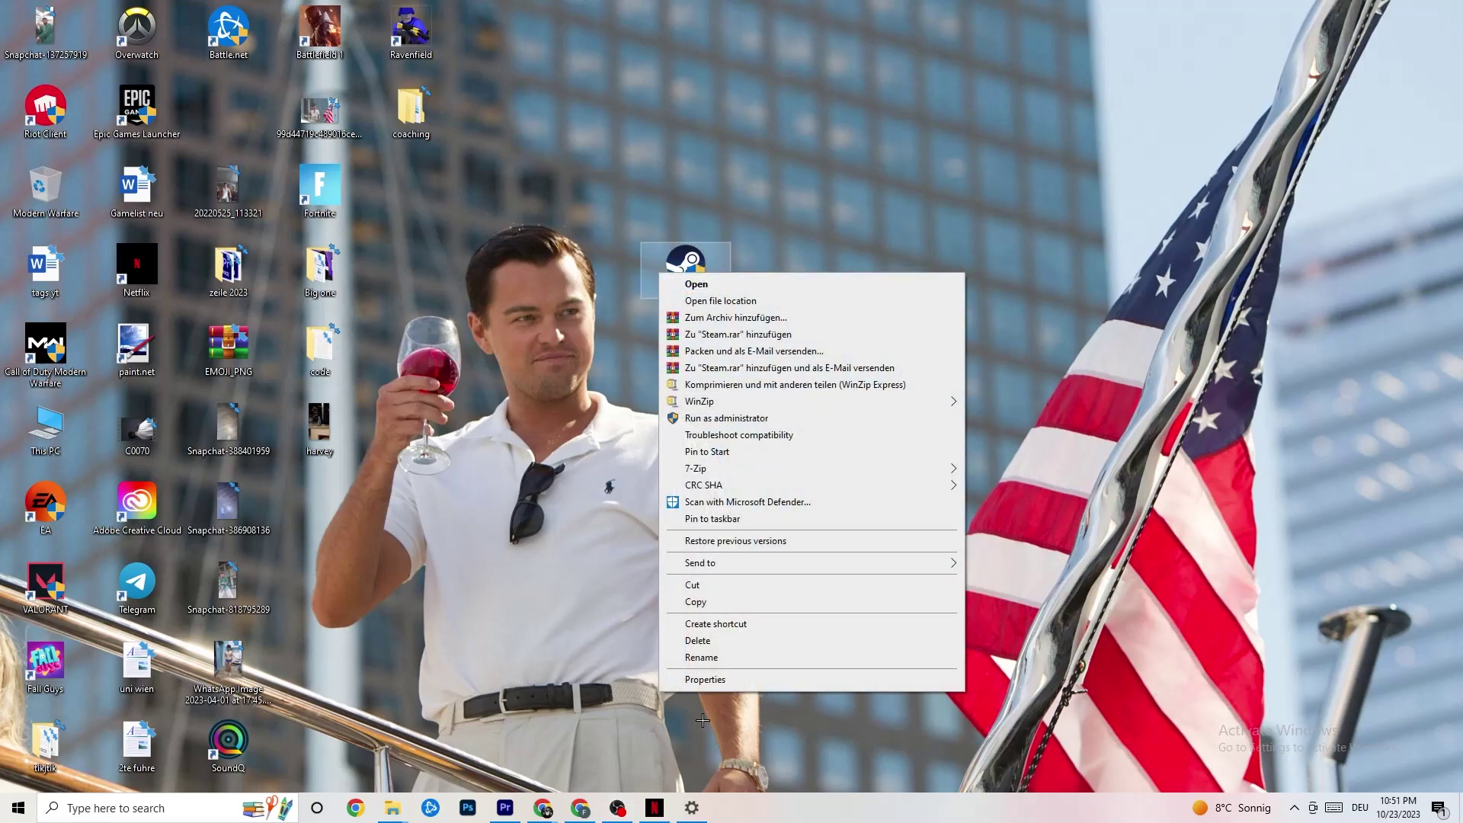
pyautogui.click(536, 339)
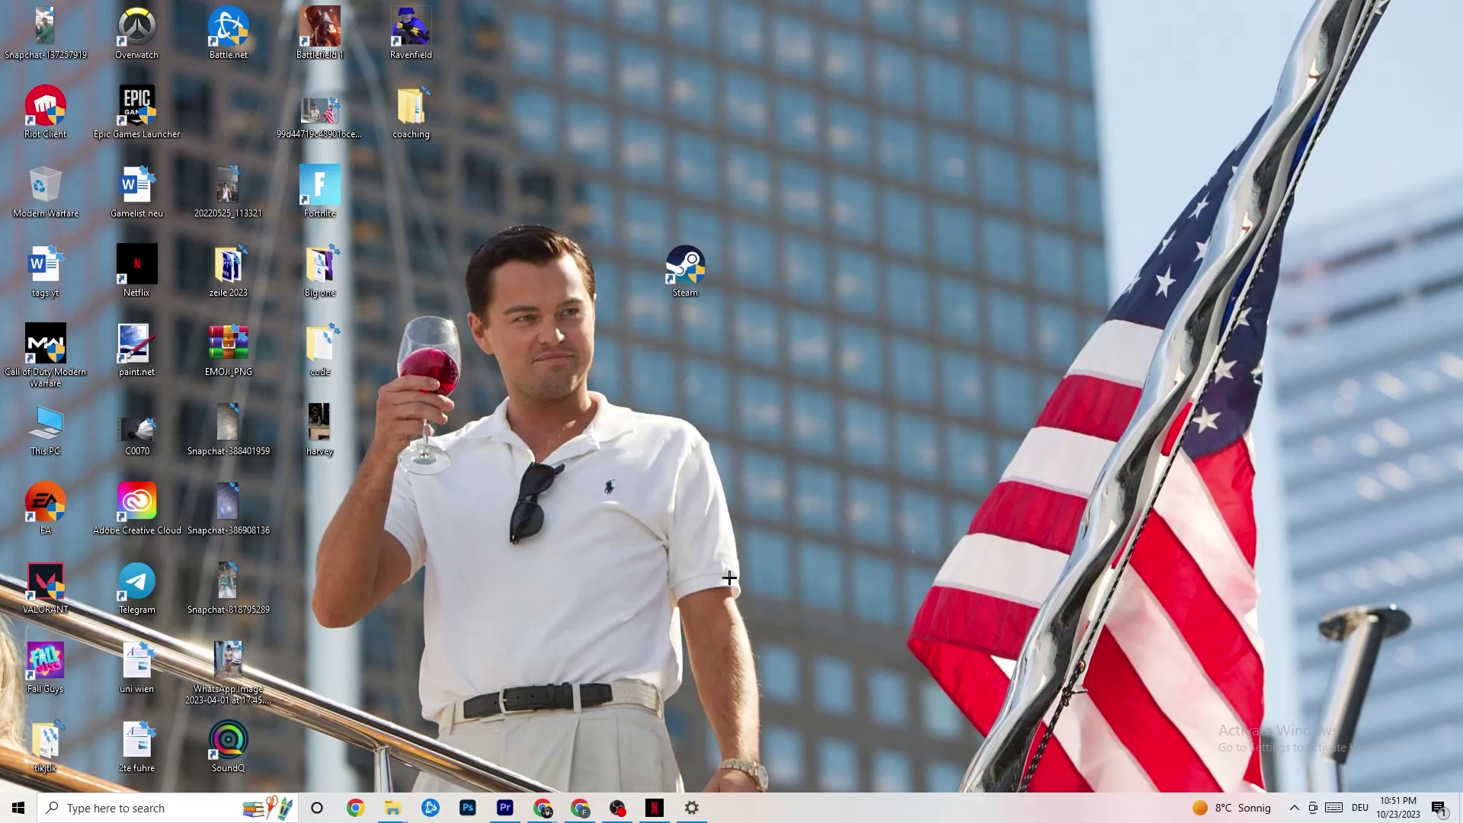
# Step: Return to Windows Settings and examine the text and app scaling choices in the System display settings
pyautogui.click(18, 808)
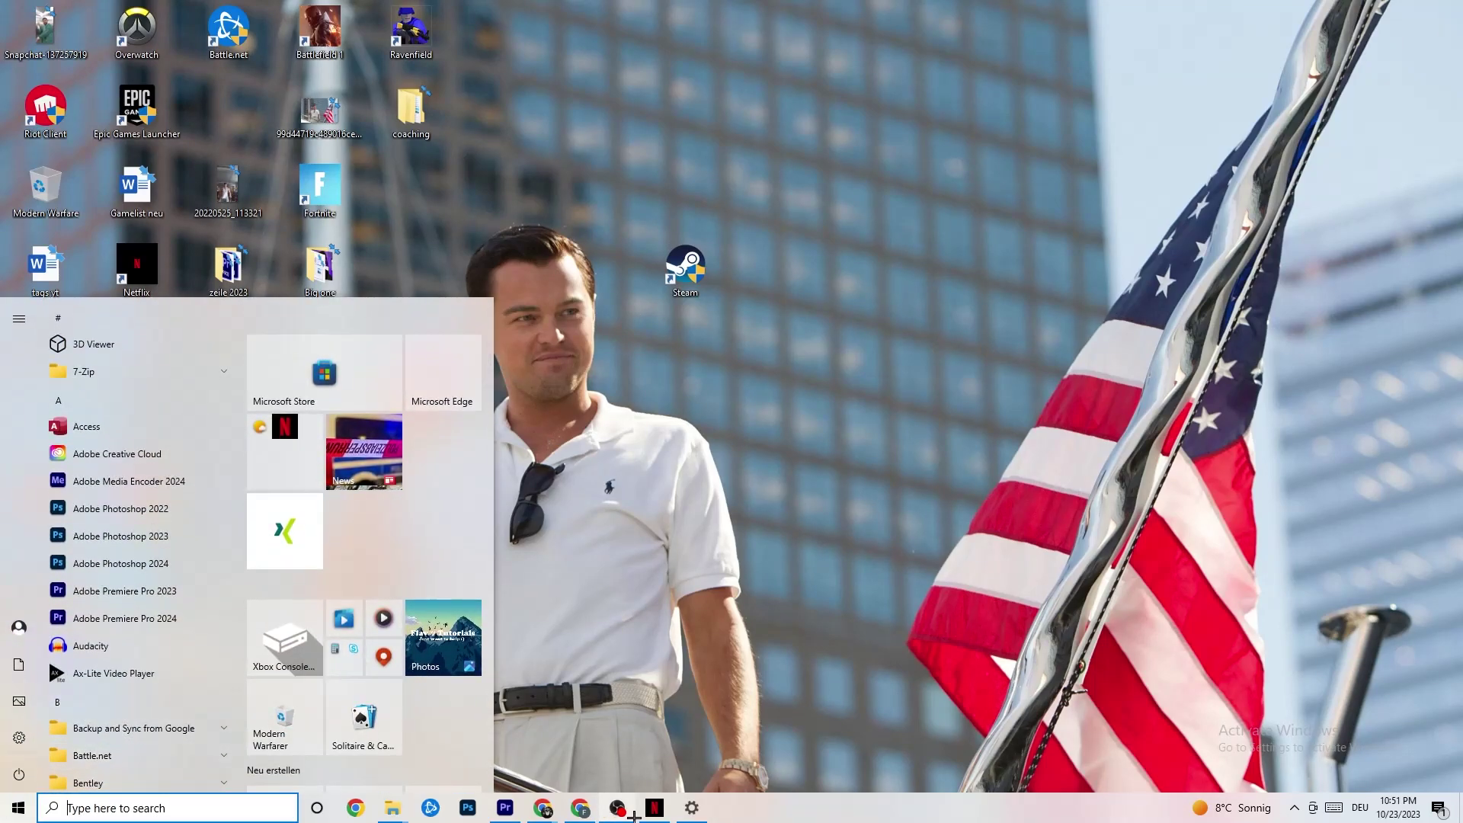
pyautogui.click(692, 808)
pyautogui.click(4, 15)
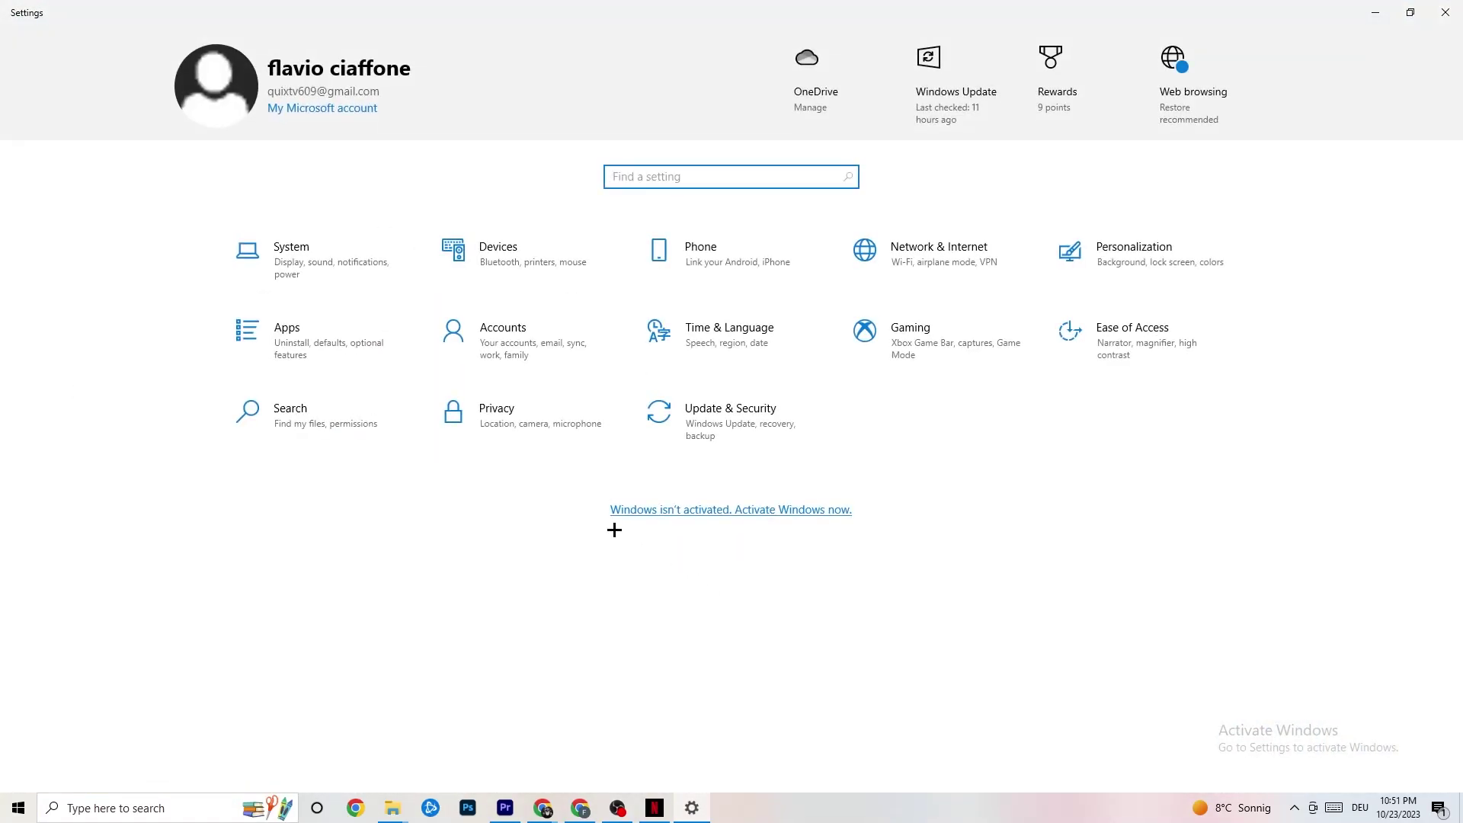
pyautogui.click(347, 278)
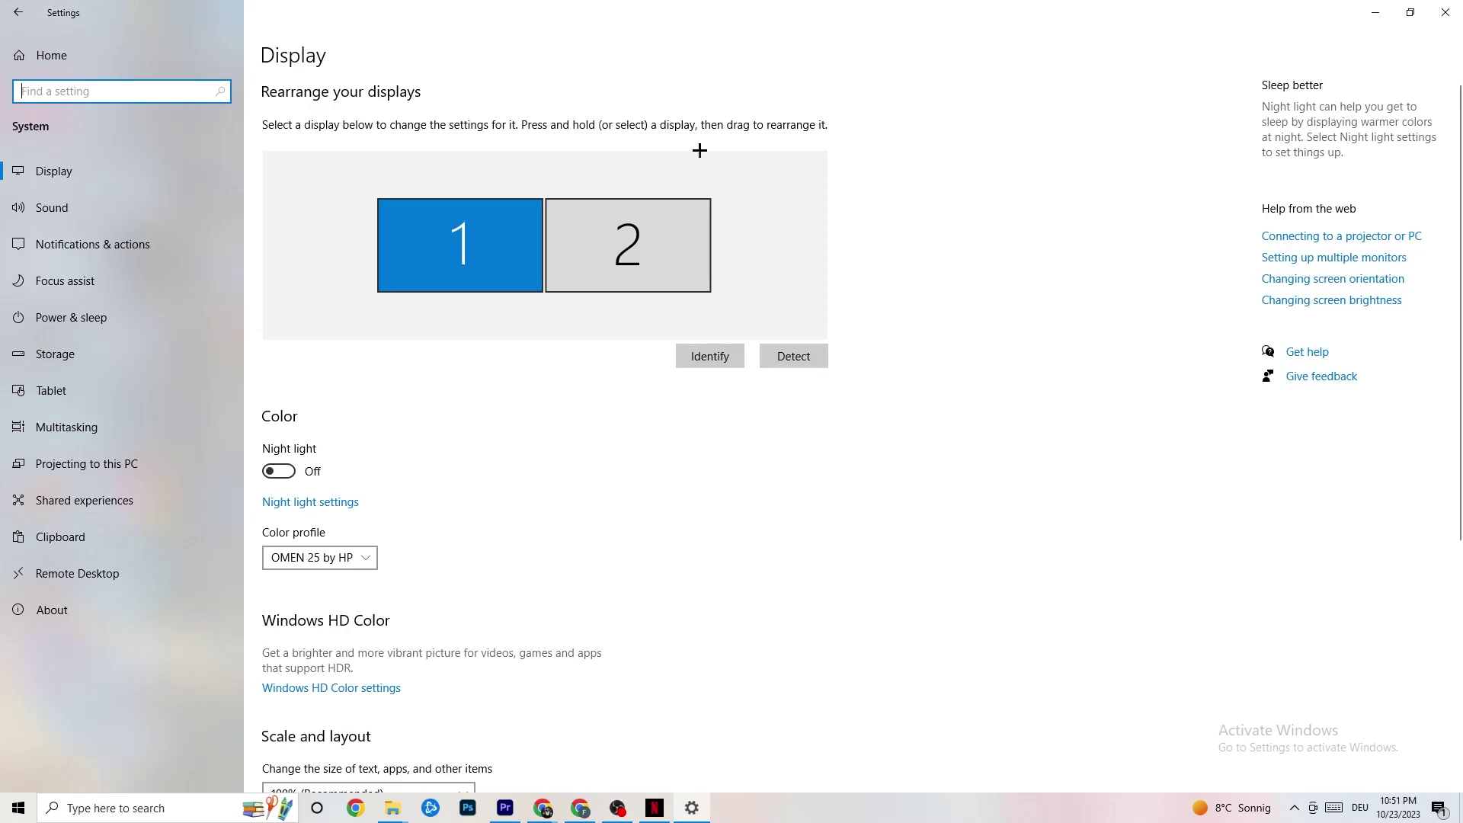
pyautogui.scroll(-4, 417, 289)
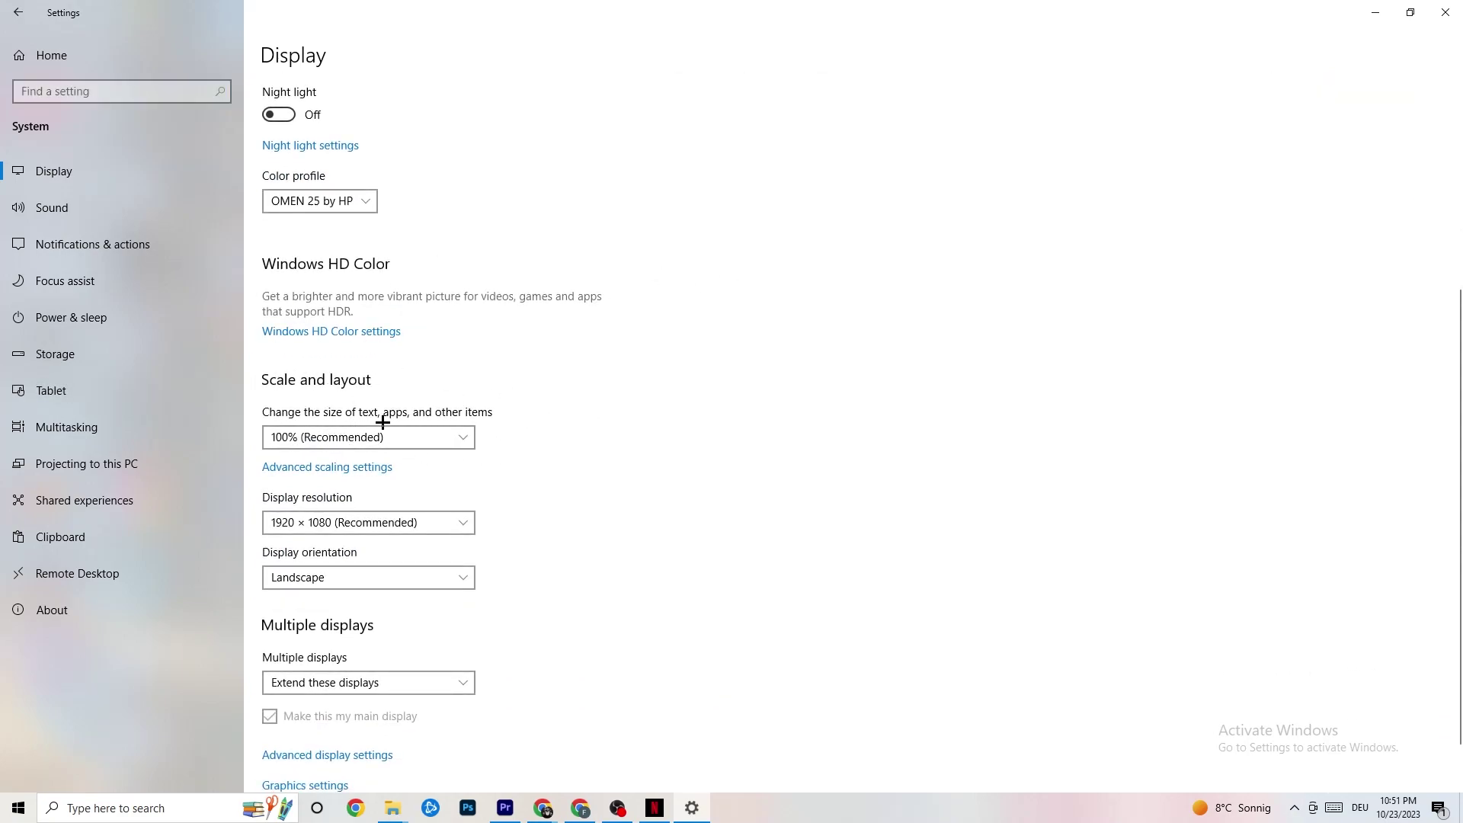
pyautogui.click(447, 431)
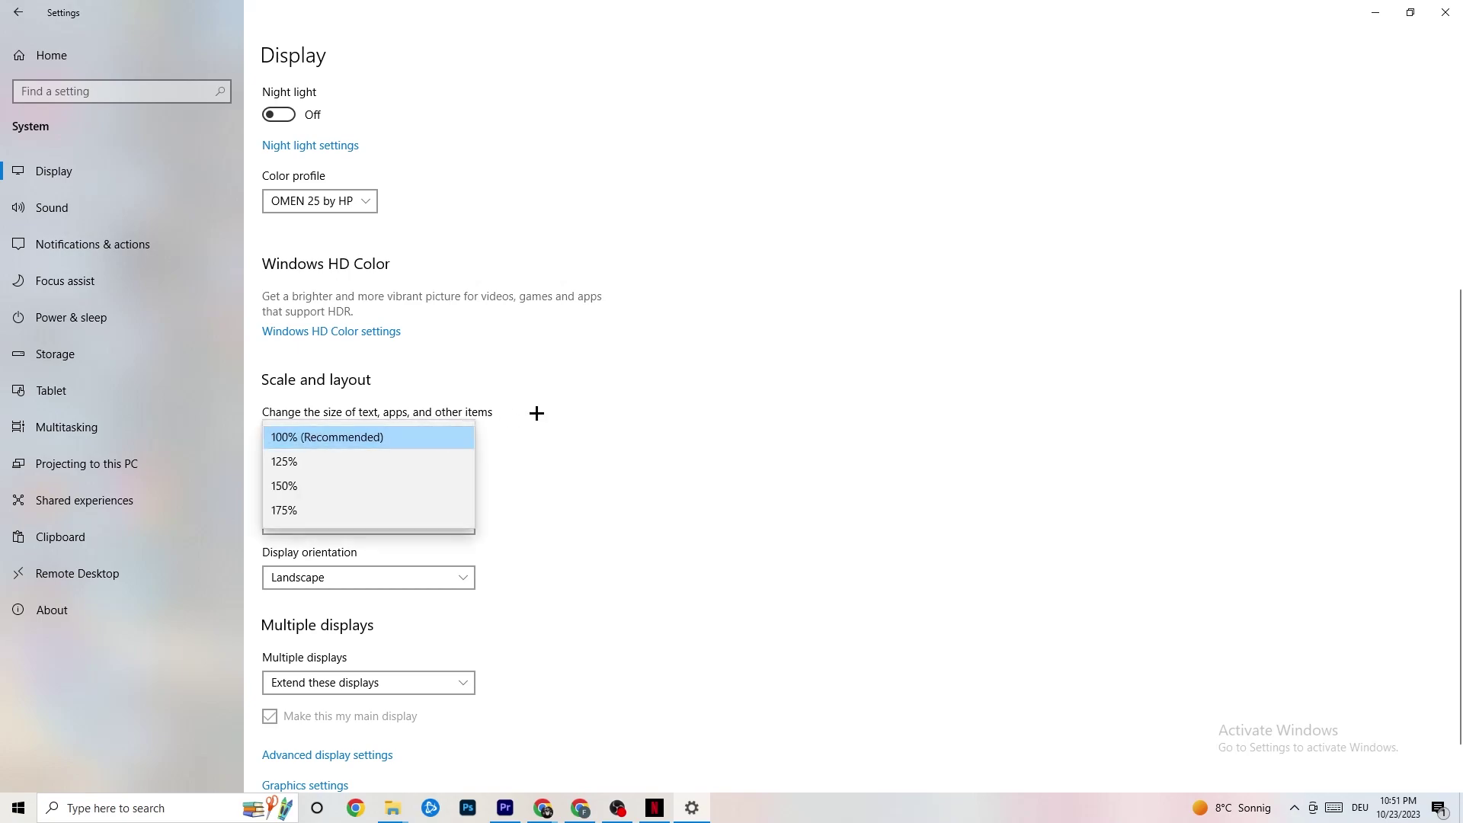
pyautogui.click(663, 374)
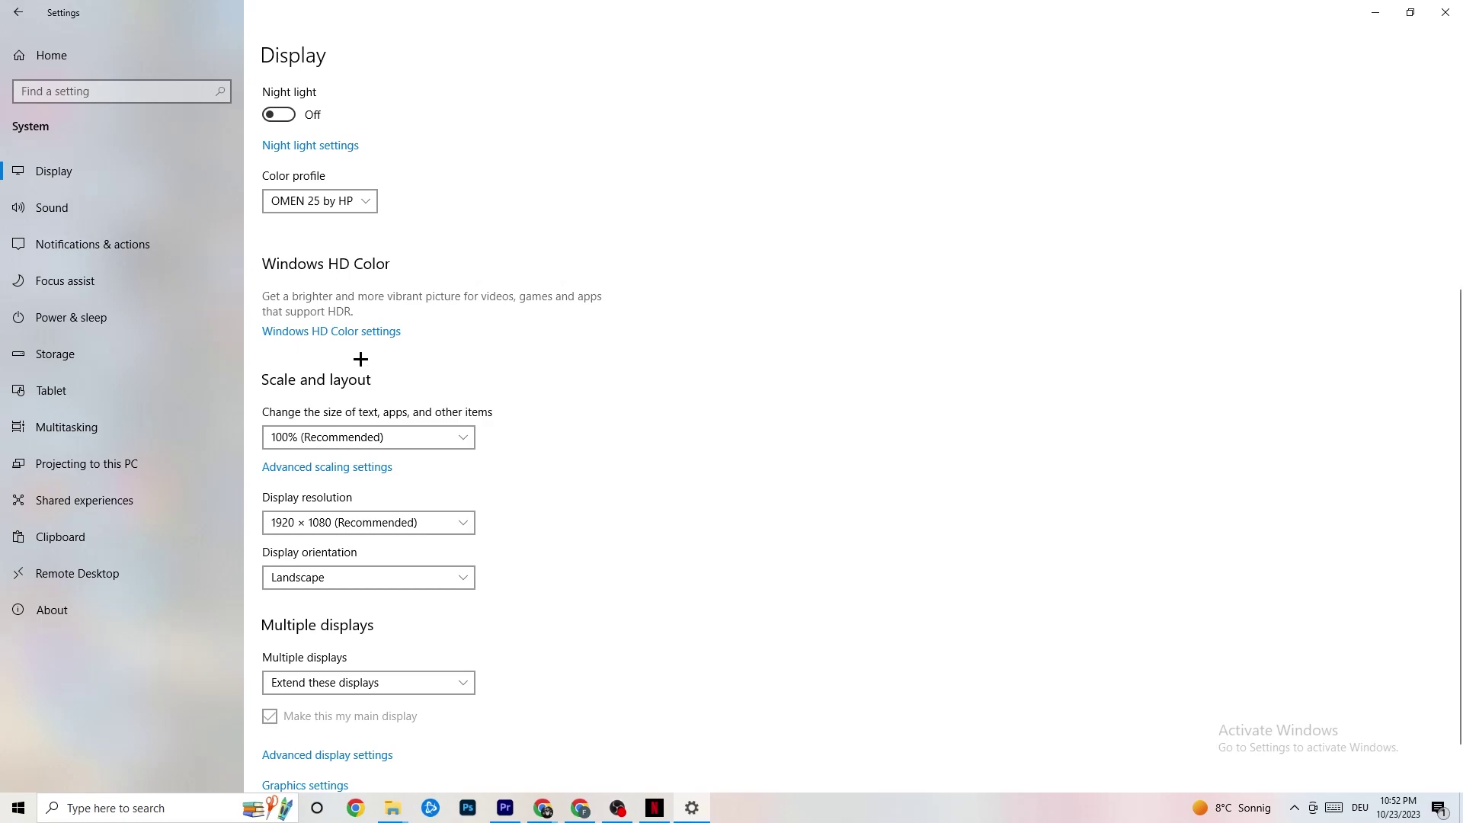
# Step: Review the available power plans in the additional power settings of Power & sleep, and close Power Options
pyautogui.click(97, 314)
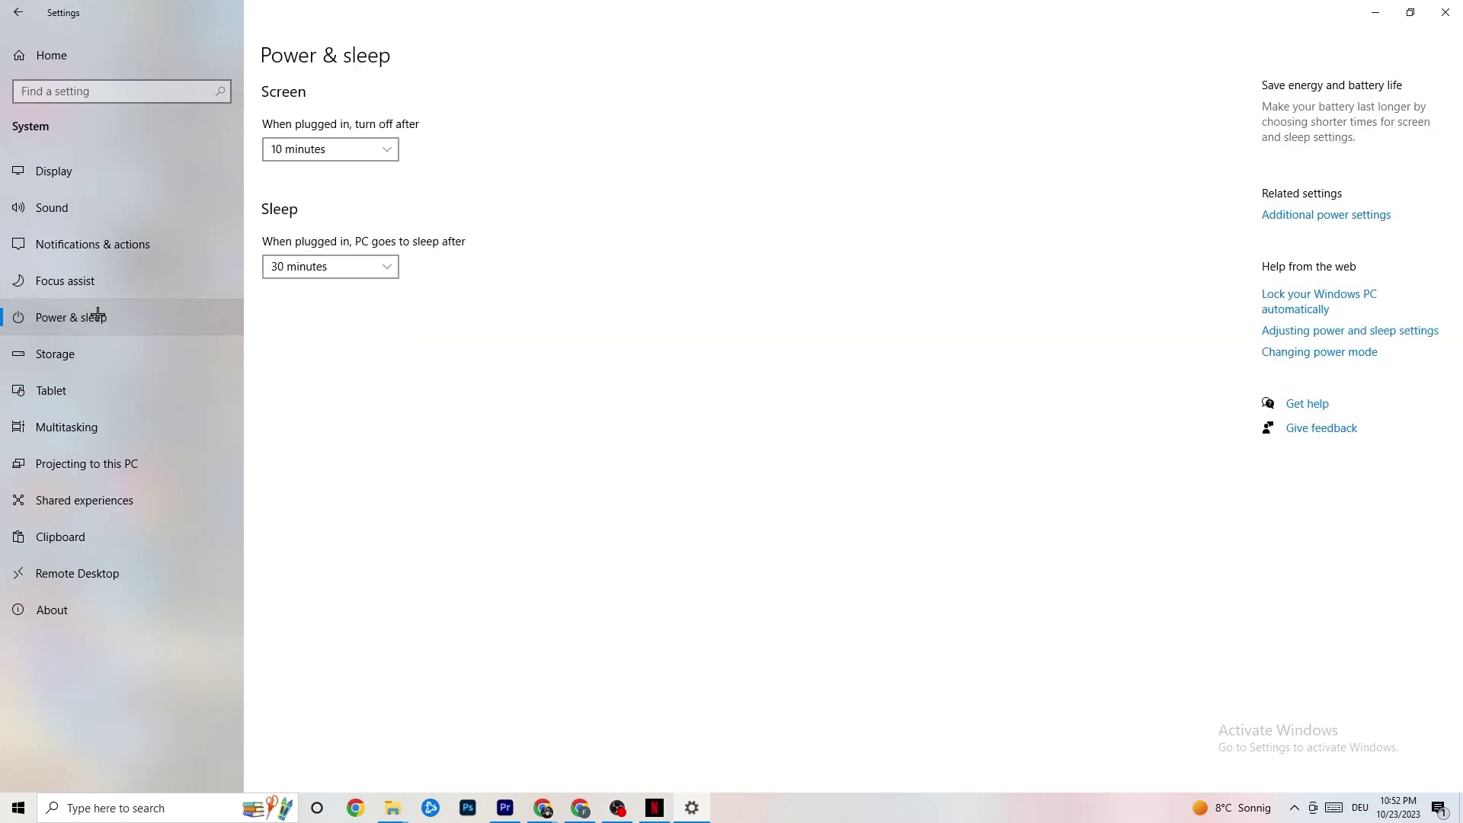
pyautogui.click(1339, 216)
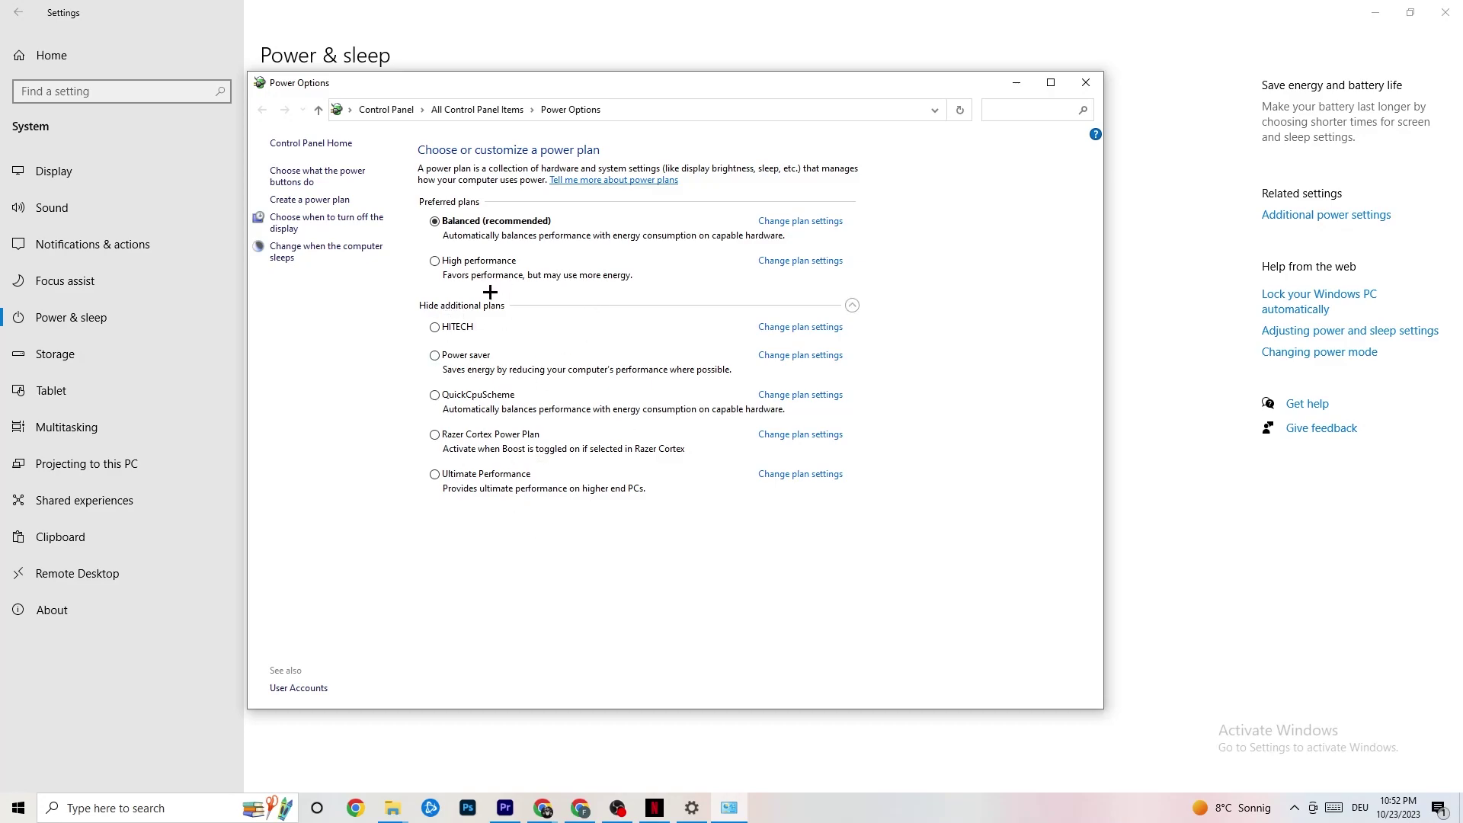
pyautogui.click(1084, 84)
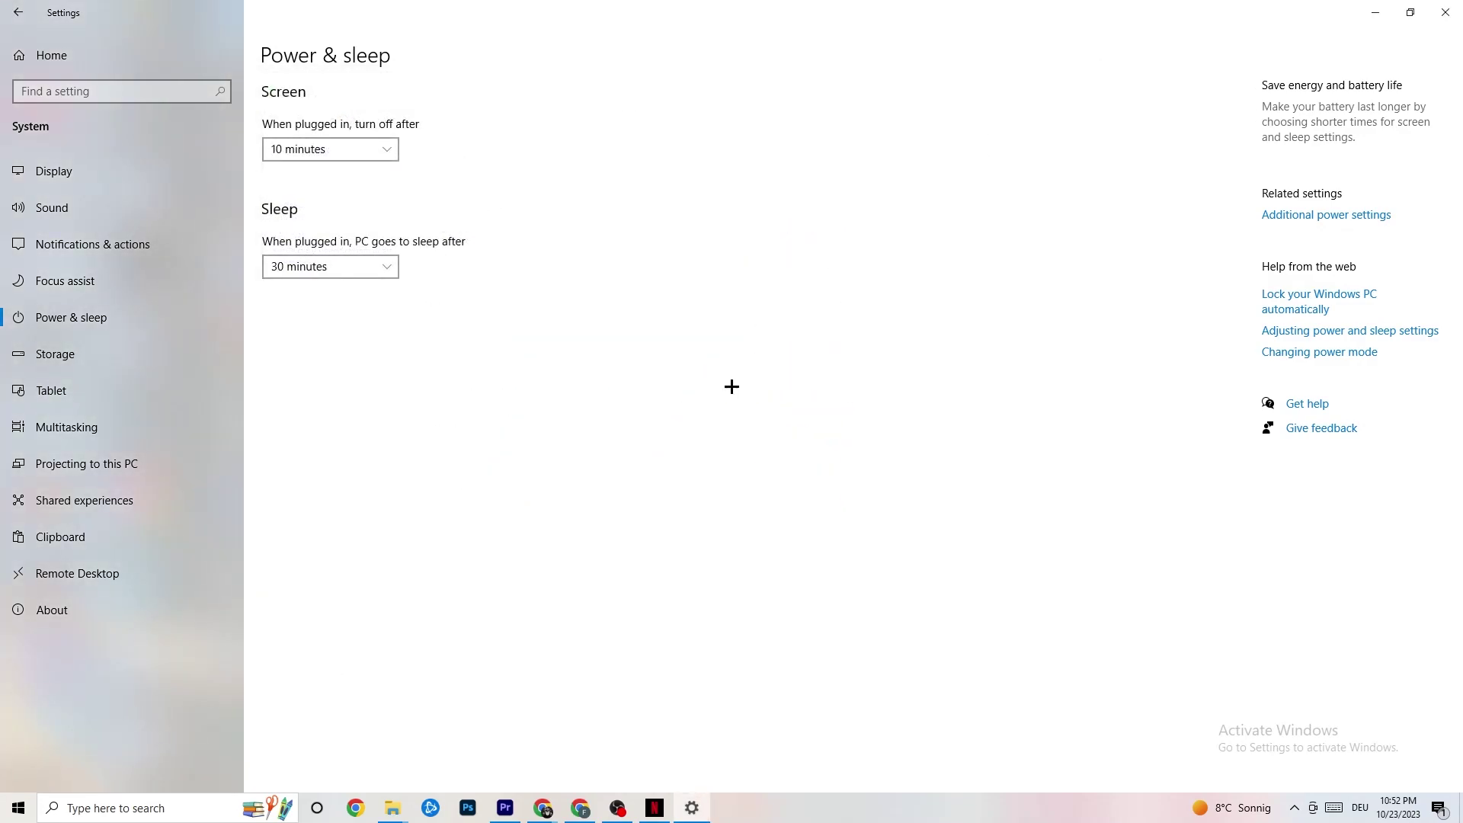
# Step: Examine the Storage Sense configuration, including the run frequency and recycle bin deletion choices, and return to the Storage page
pyautogui.click(115, 355)
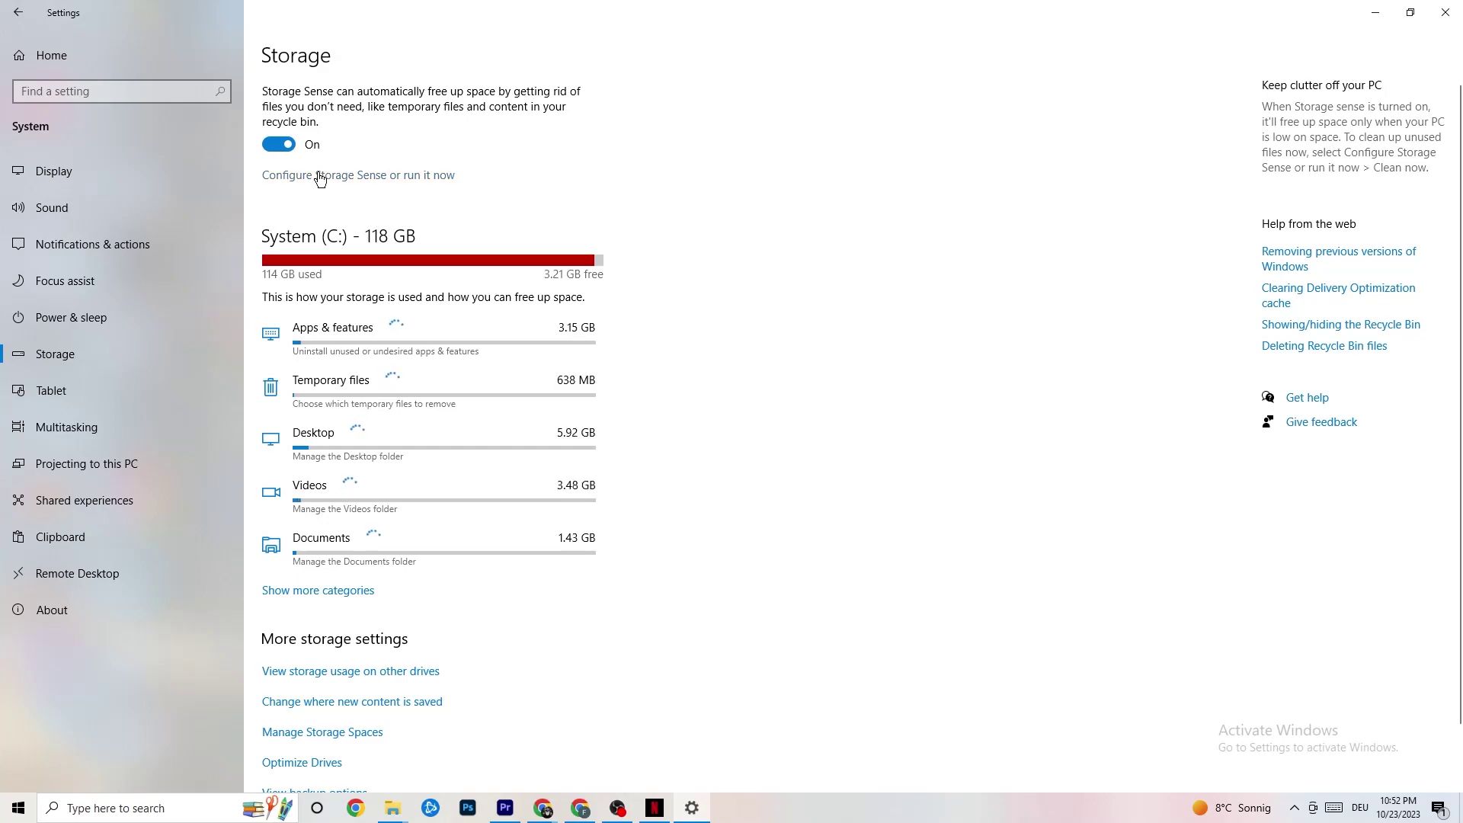
pyautogui.click(410, 177)
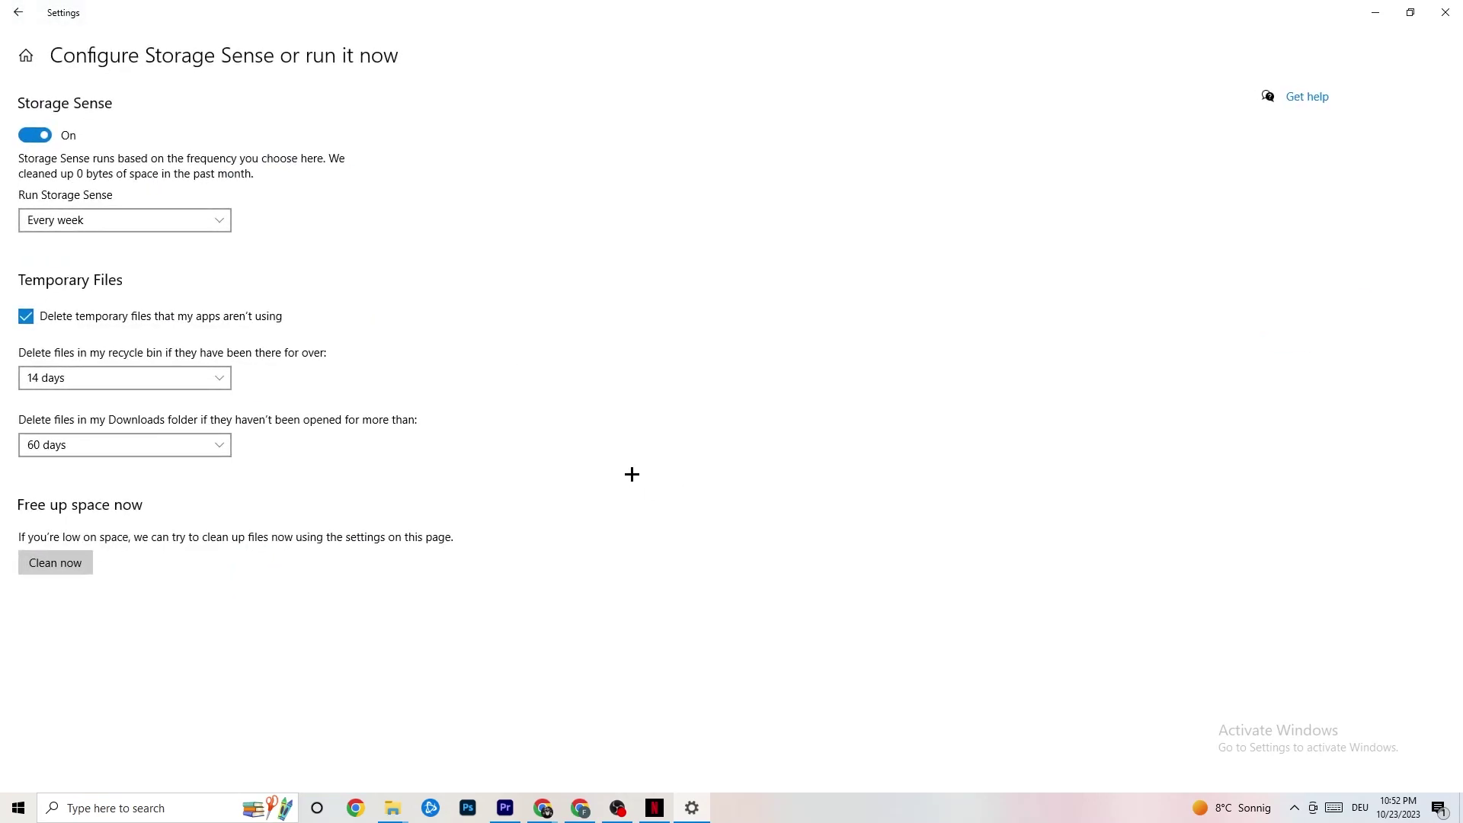
pyautogui.click(213, 220)
pyautogui.click(426, 369)
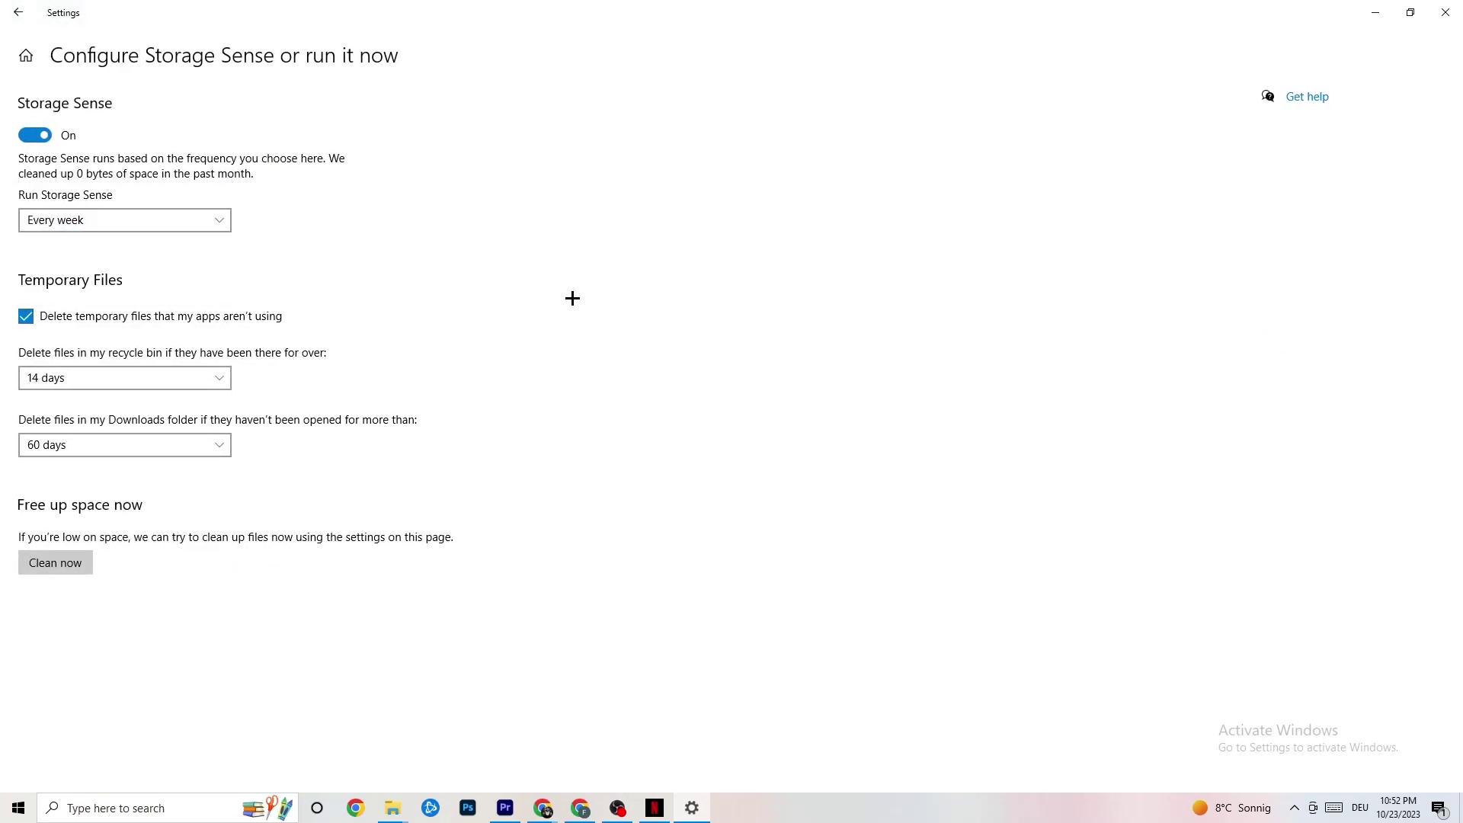
pyautogui.click(103, 219)
pyautogui.click(106, 355)
pyautogui.click(206, 378)
pyautogui.click(422, 376)
pyautogui.click(18, 13)
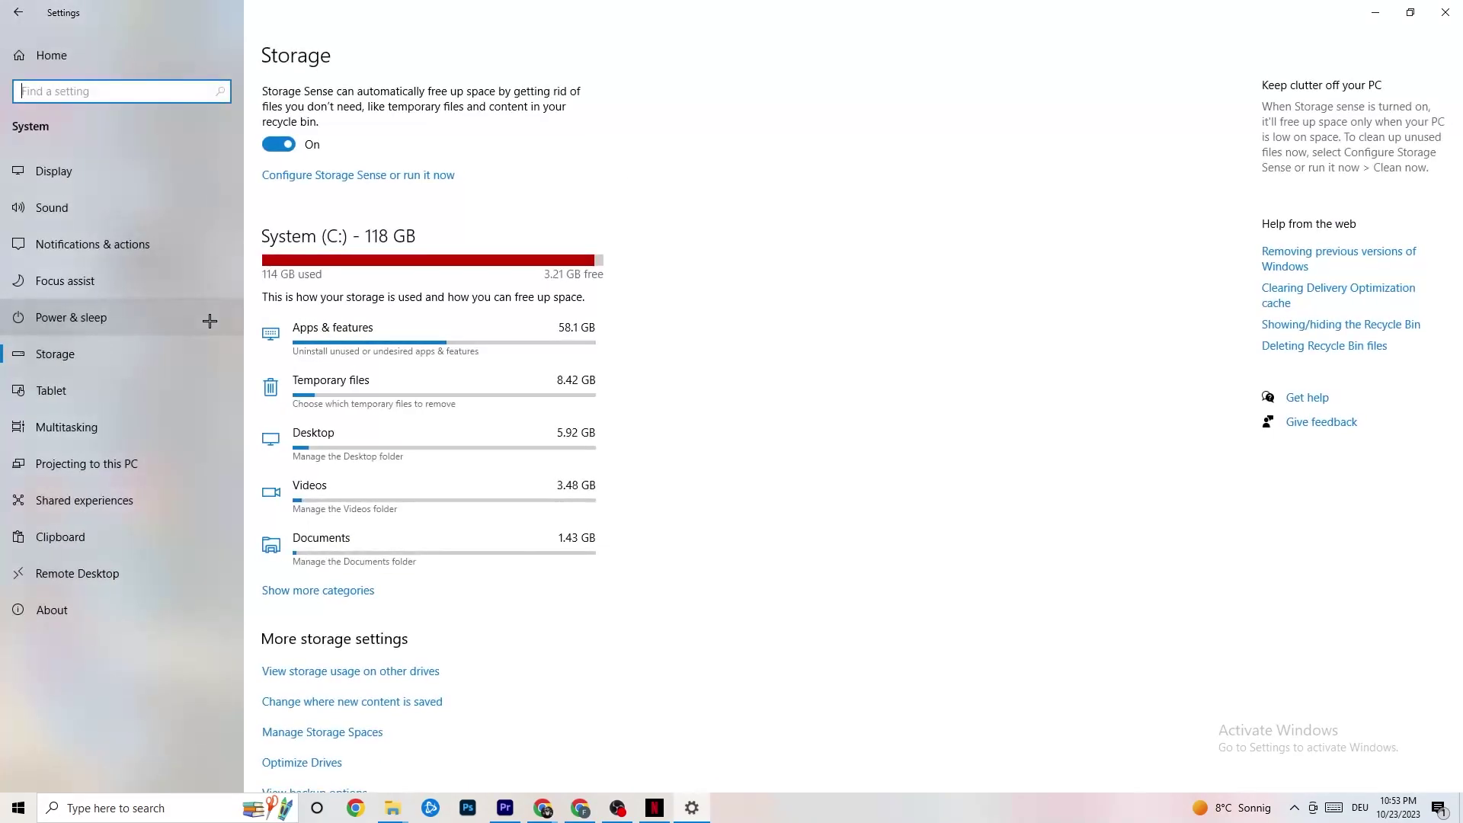
# Step: Open the Gaming settings and check the Captures and Game Mode pages
pyautogui.click(17, 13)
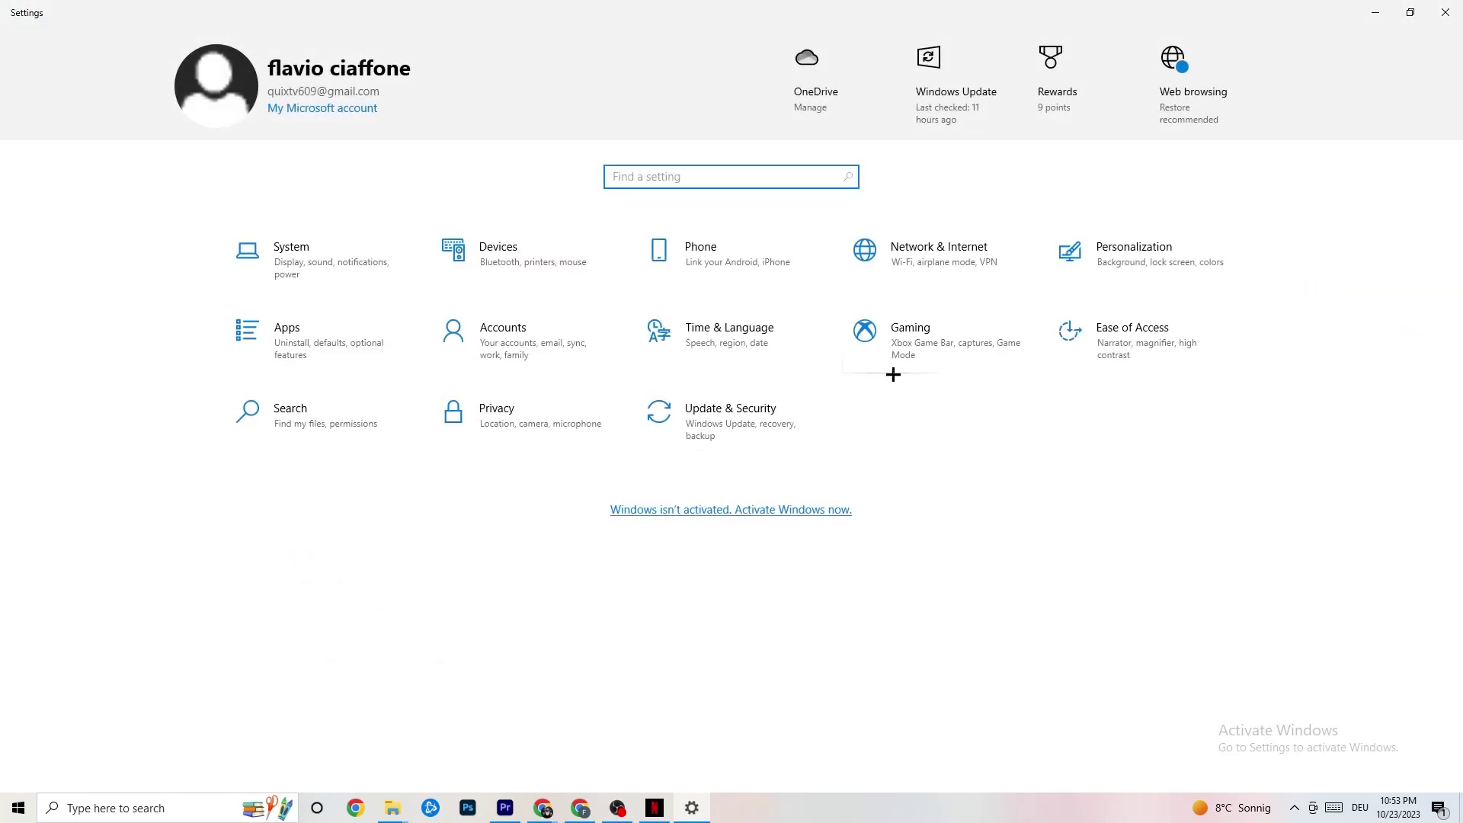
pyautogui.click(940, 350)
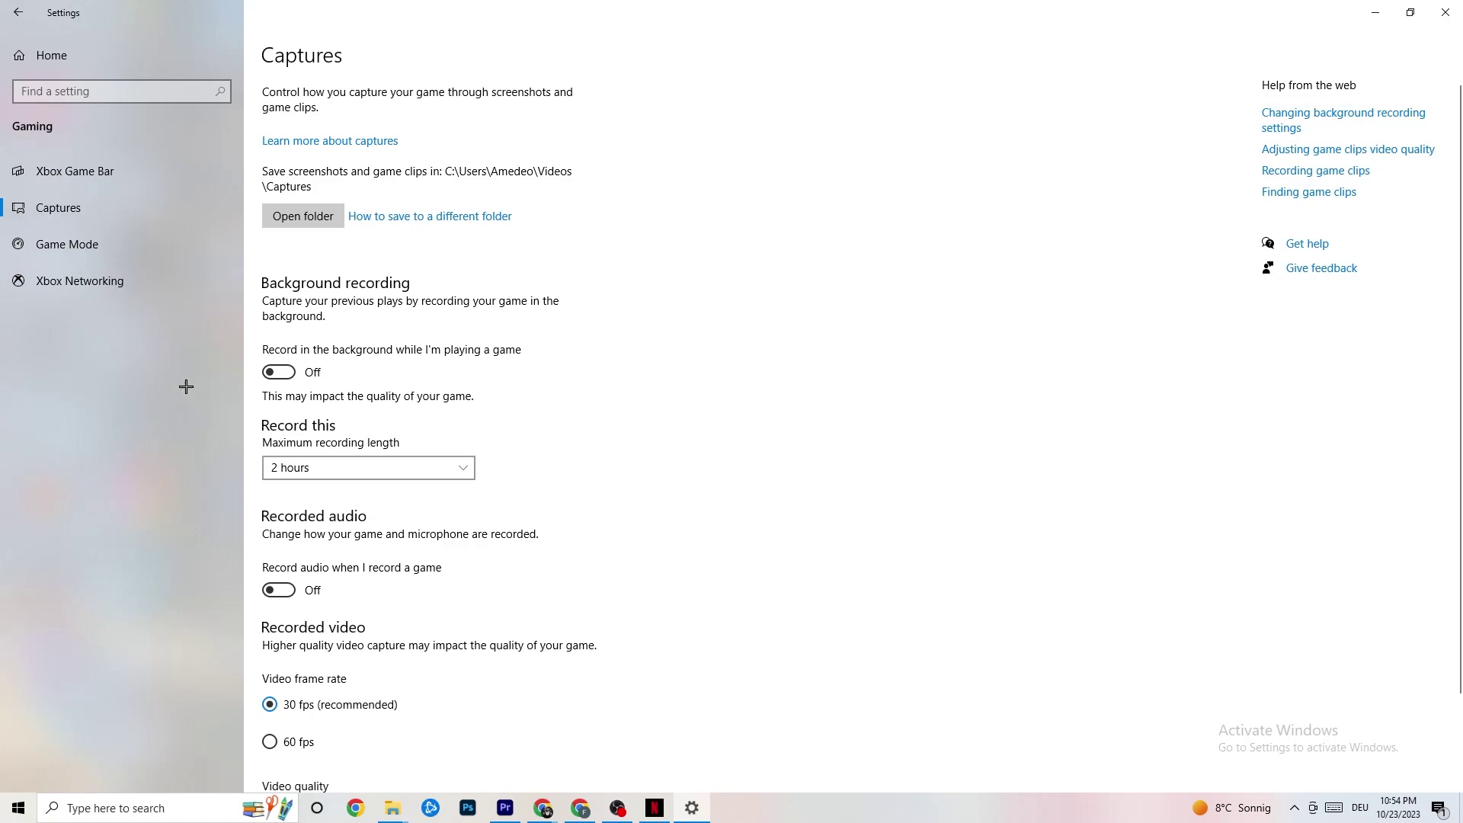
pyautogui.click(75, 245)
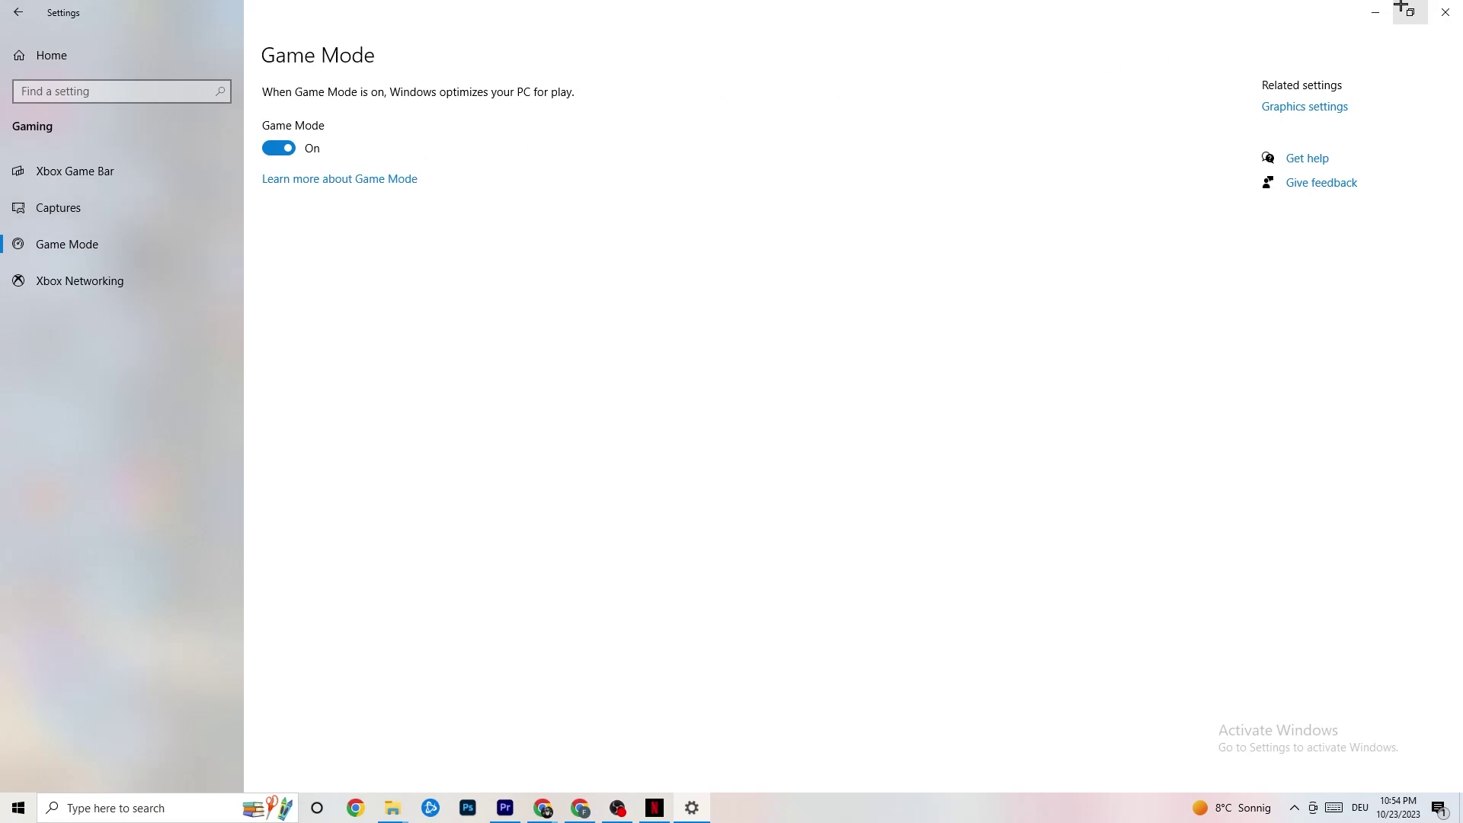
# Step: Close Windows Settings and open Task Manager
pyautogui.click(1446, 13)
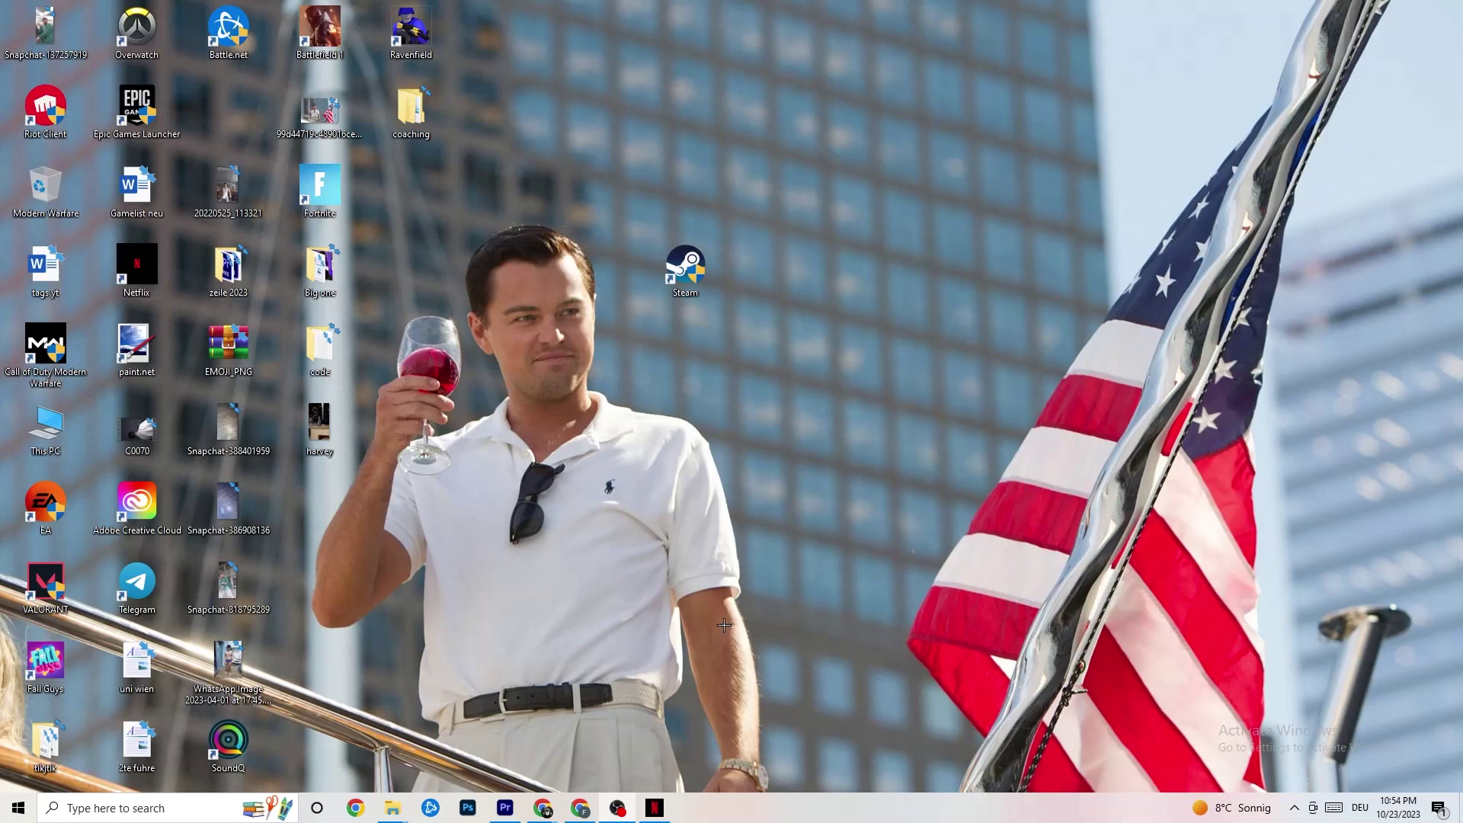
pyautogui.rightClick(748, 819)
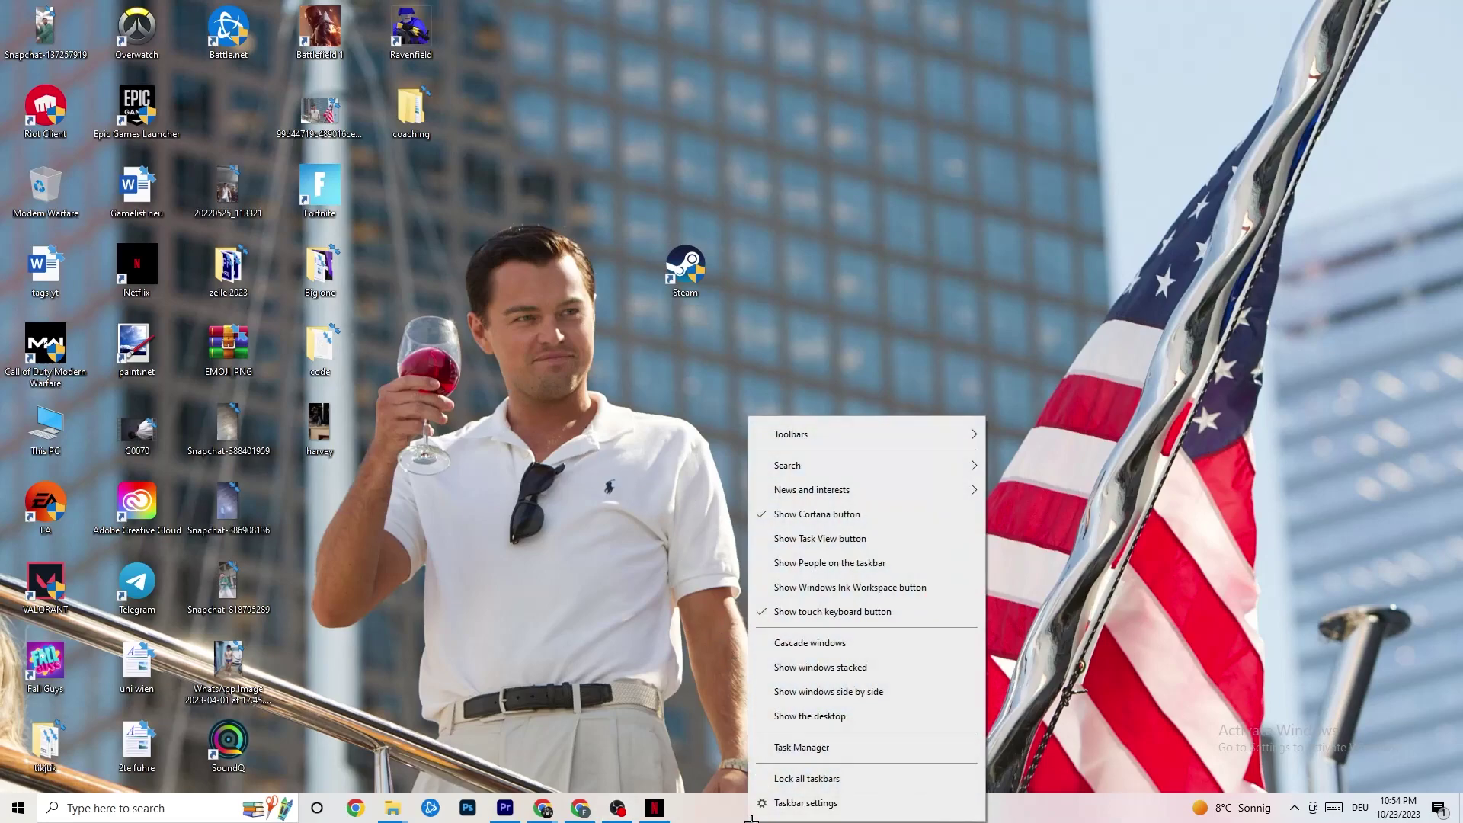
pyautogui.click(794, 748)
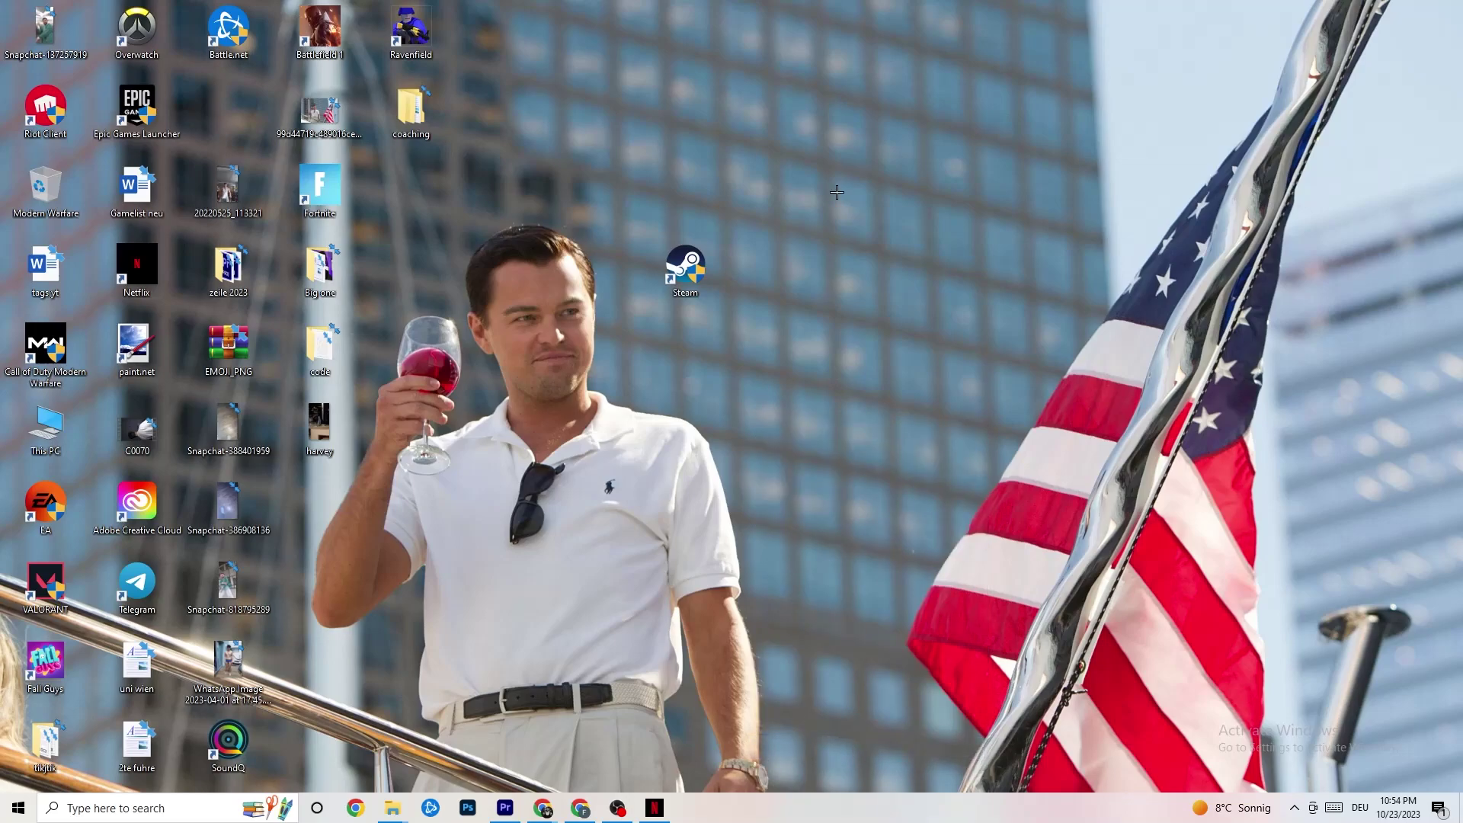
pyautogui.click(836, 46)
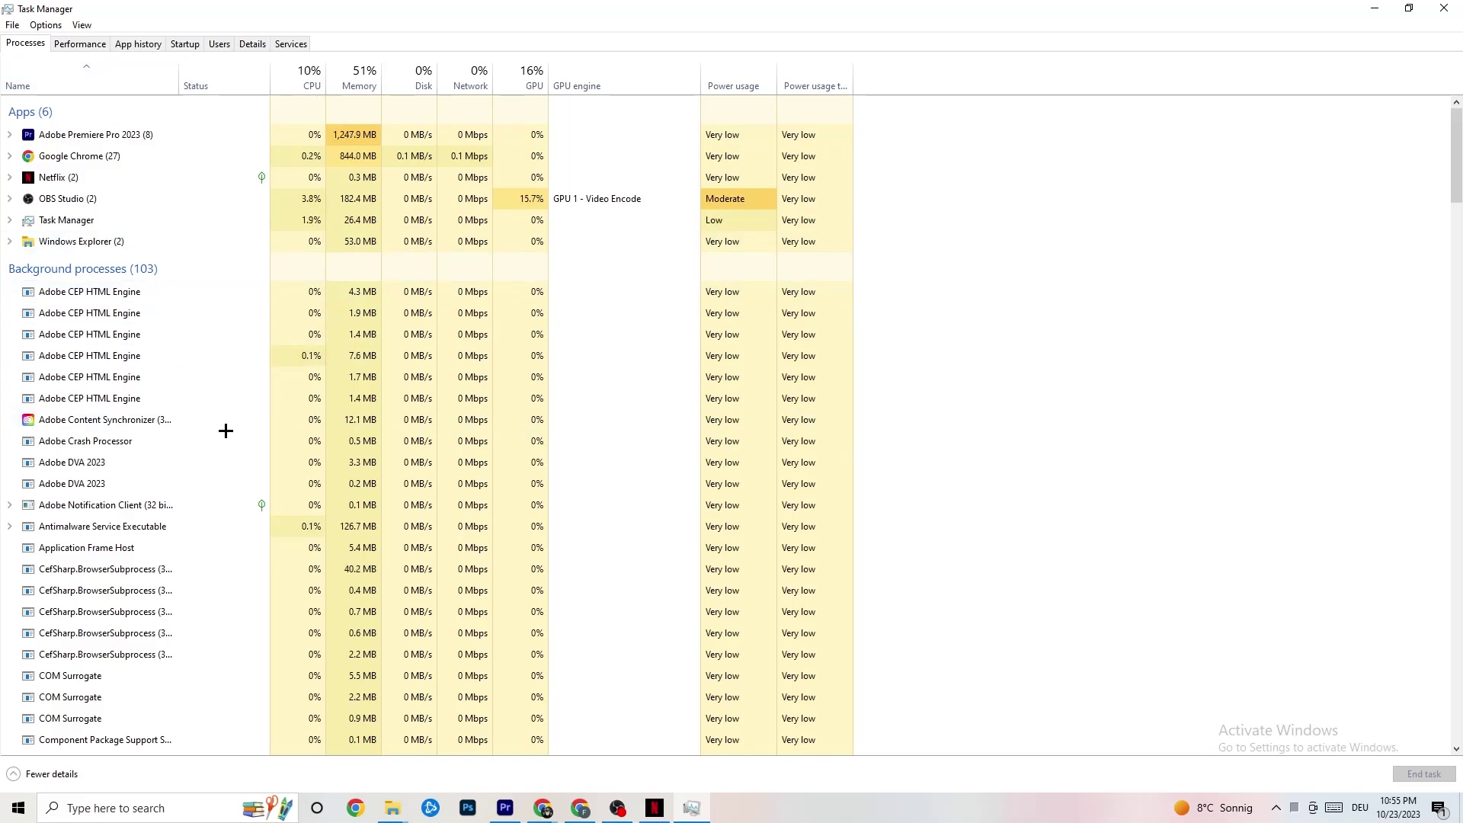
# Step: Look through the running apps and background processes, and check the task options available for the Netflix app
pyautogui.scroll(-7, 277, 496)
pyautogui.scroll(7, 284, 511)
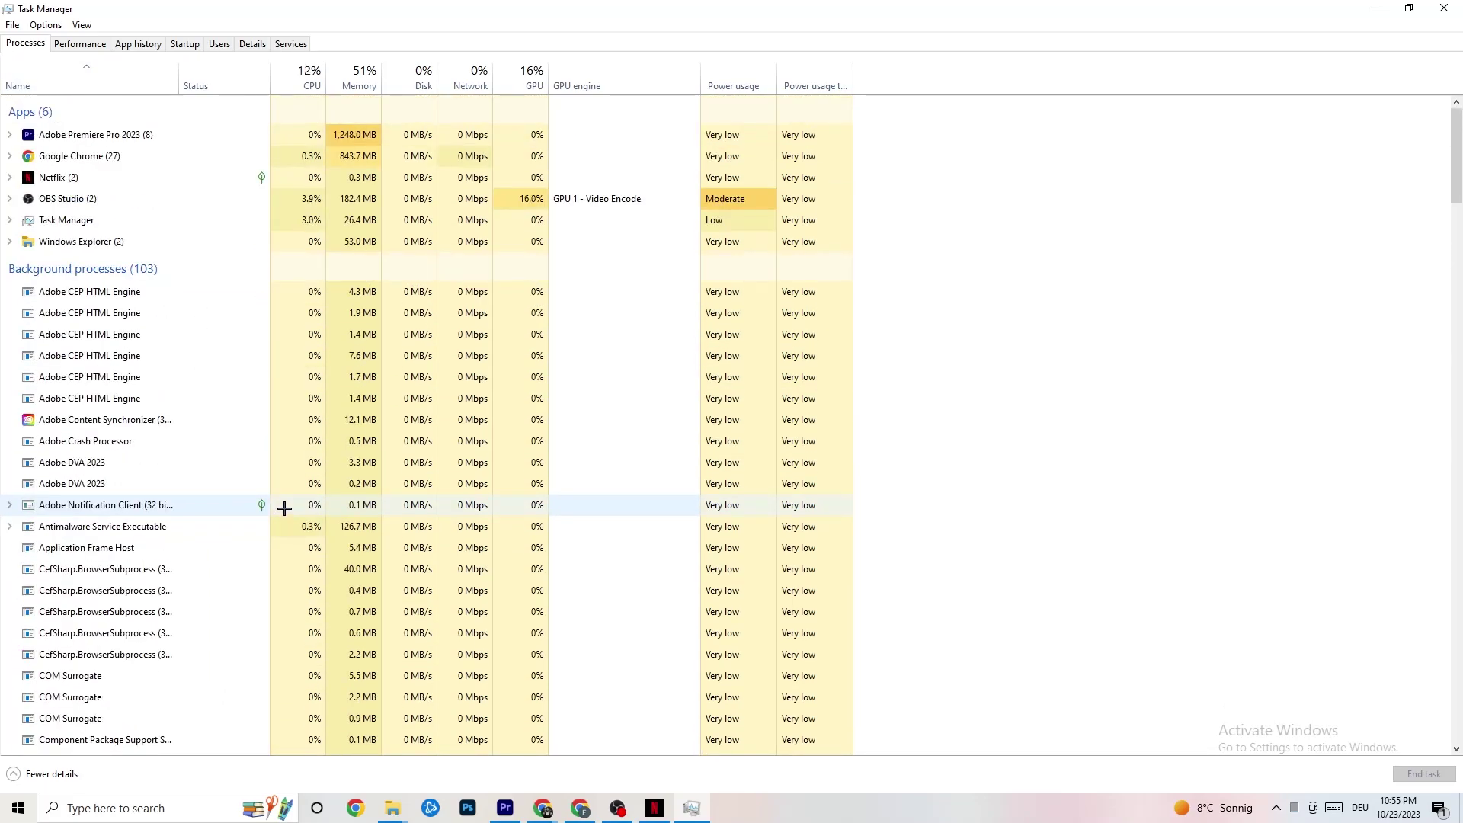
pyautogui.scroll(-1, 239, 438)
pyautogui.scroll(1, 139, 375)
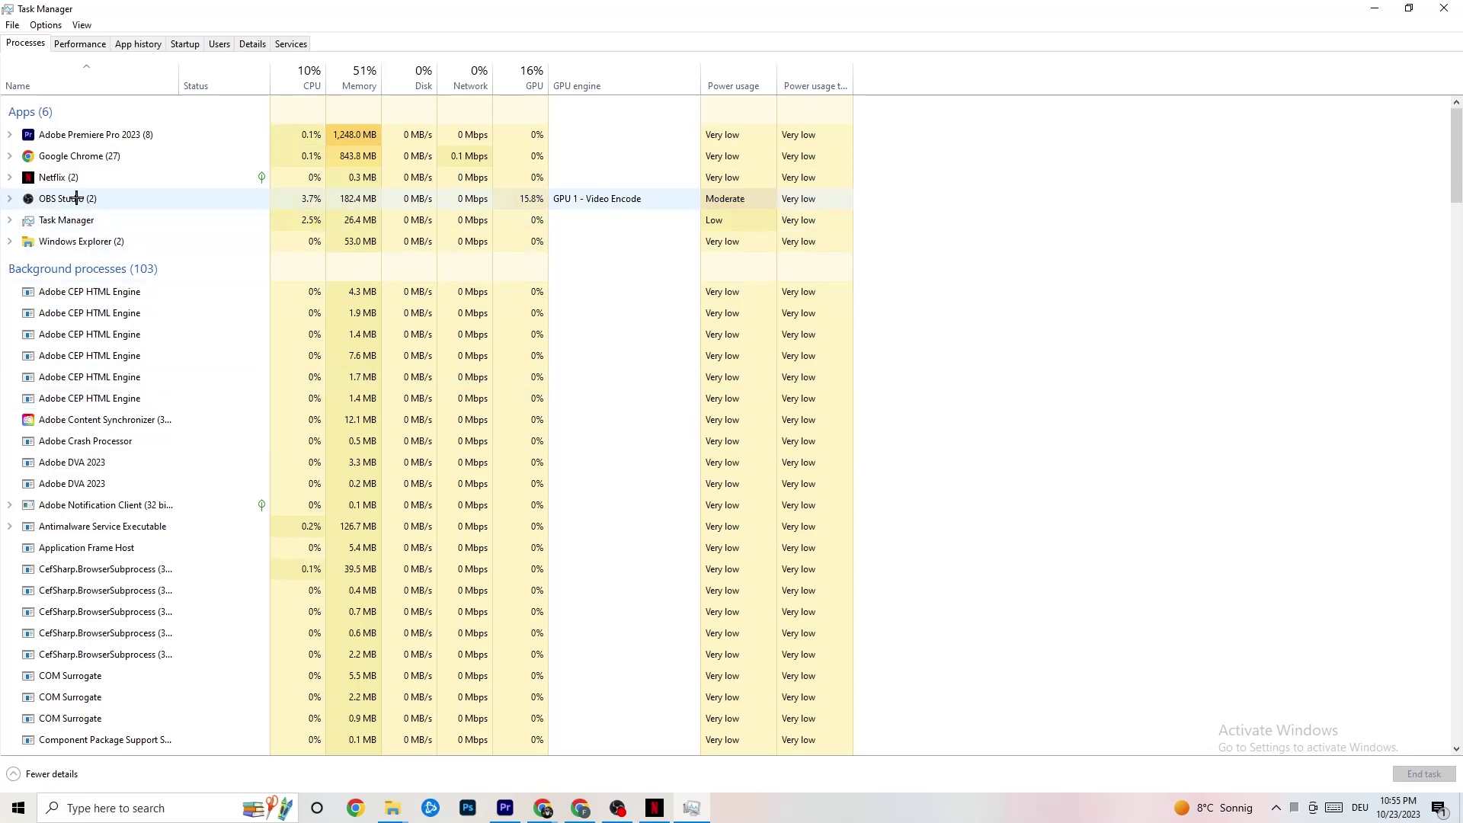
pyautogui.rightClick(95, 178)
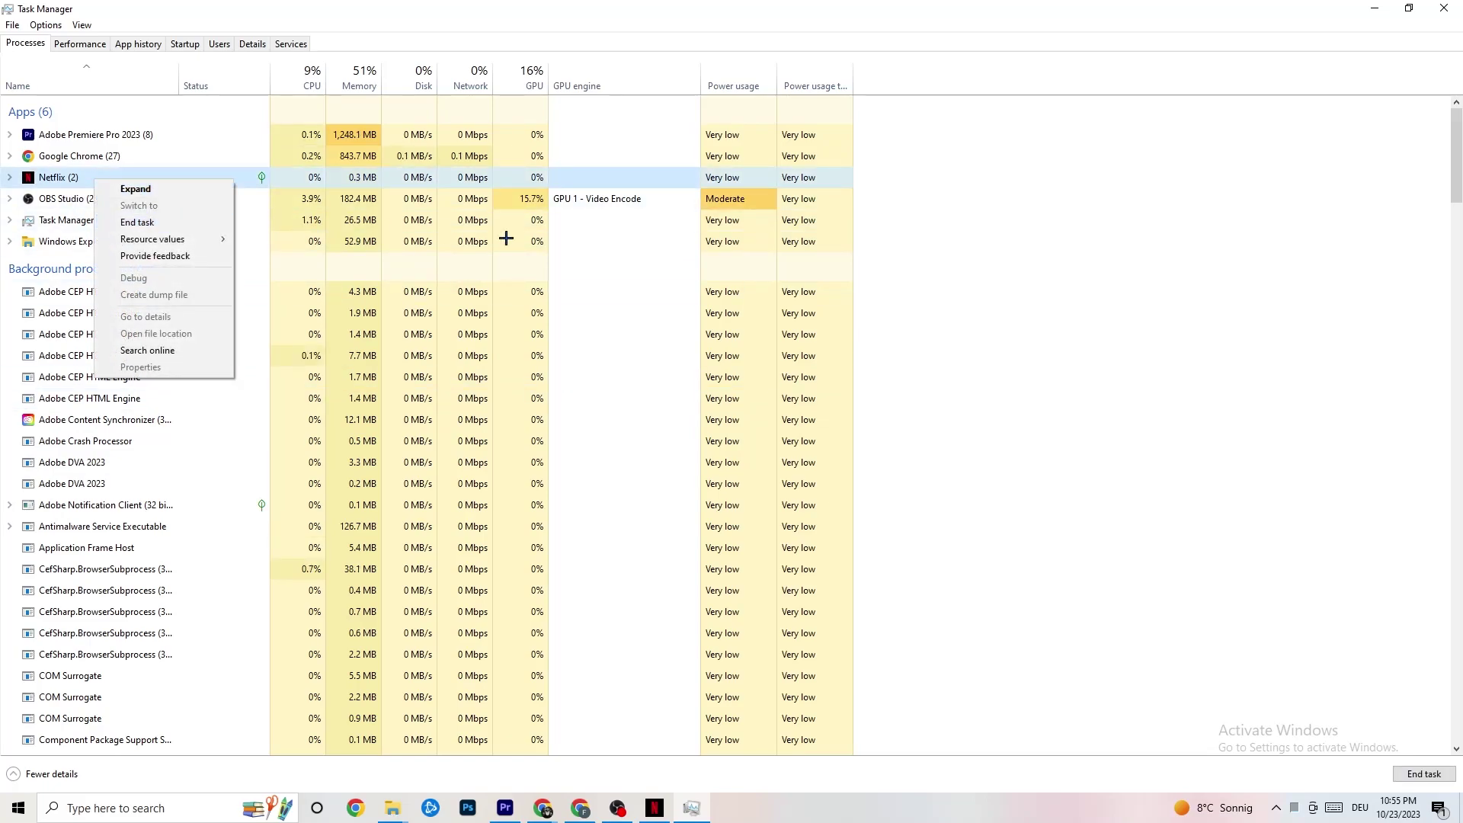
pyautogui.click(1013, 365)
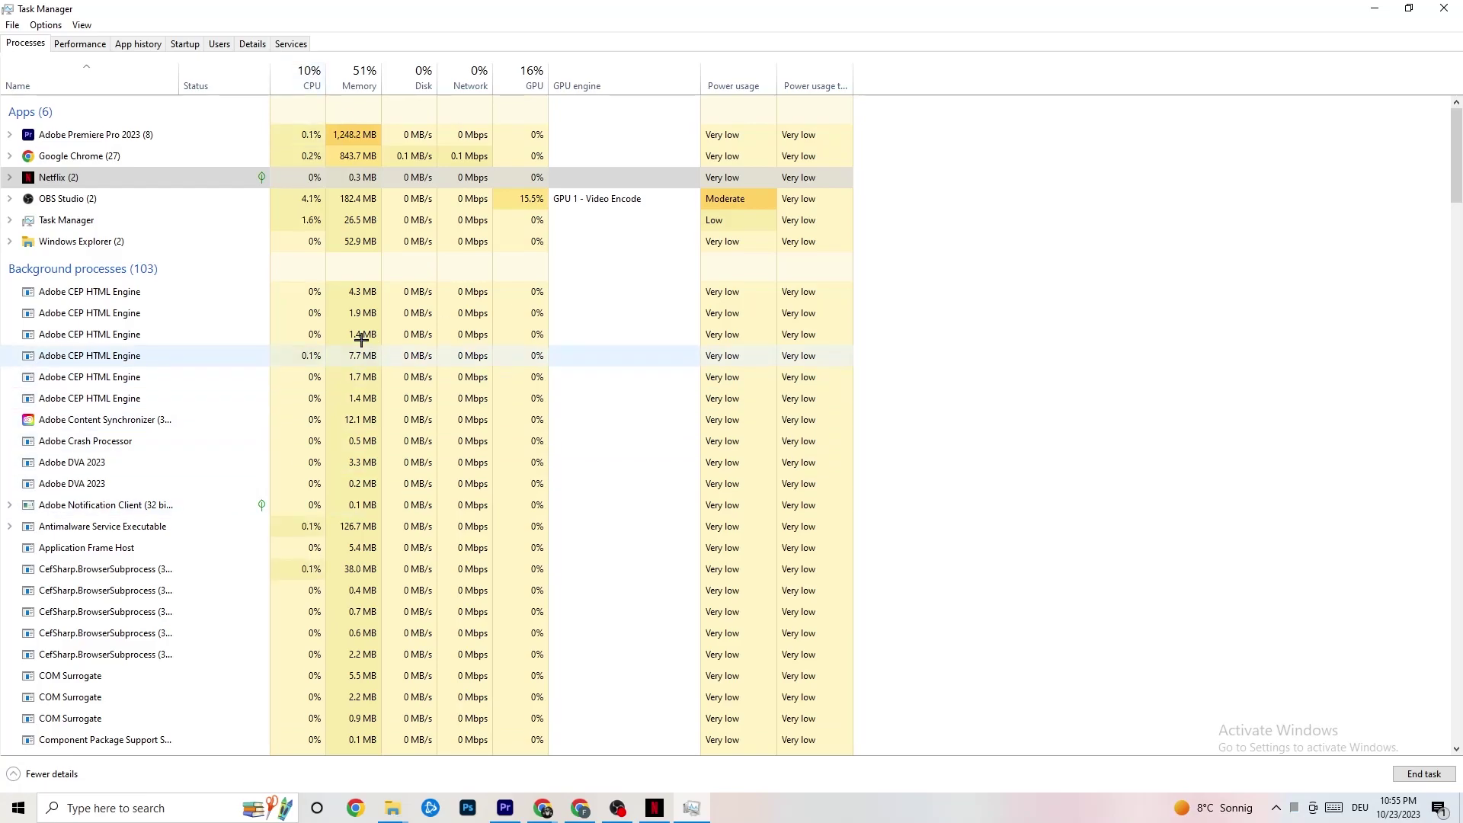
# Step: Show the detailed process list and check the priority options for the Adobe Premiere Pro process
pyautogui.click(241, 45)
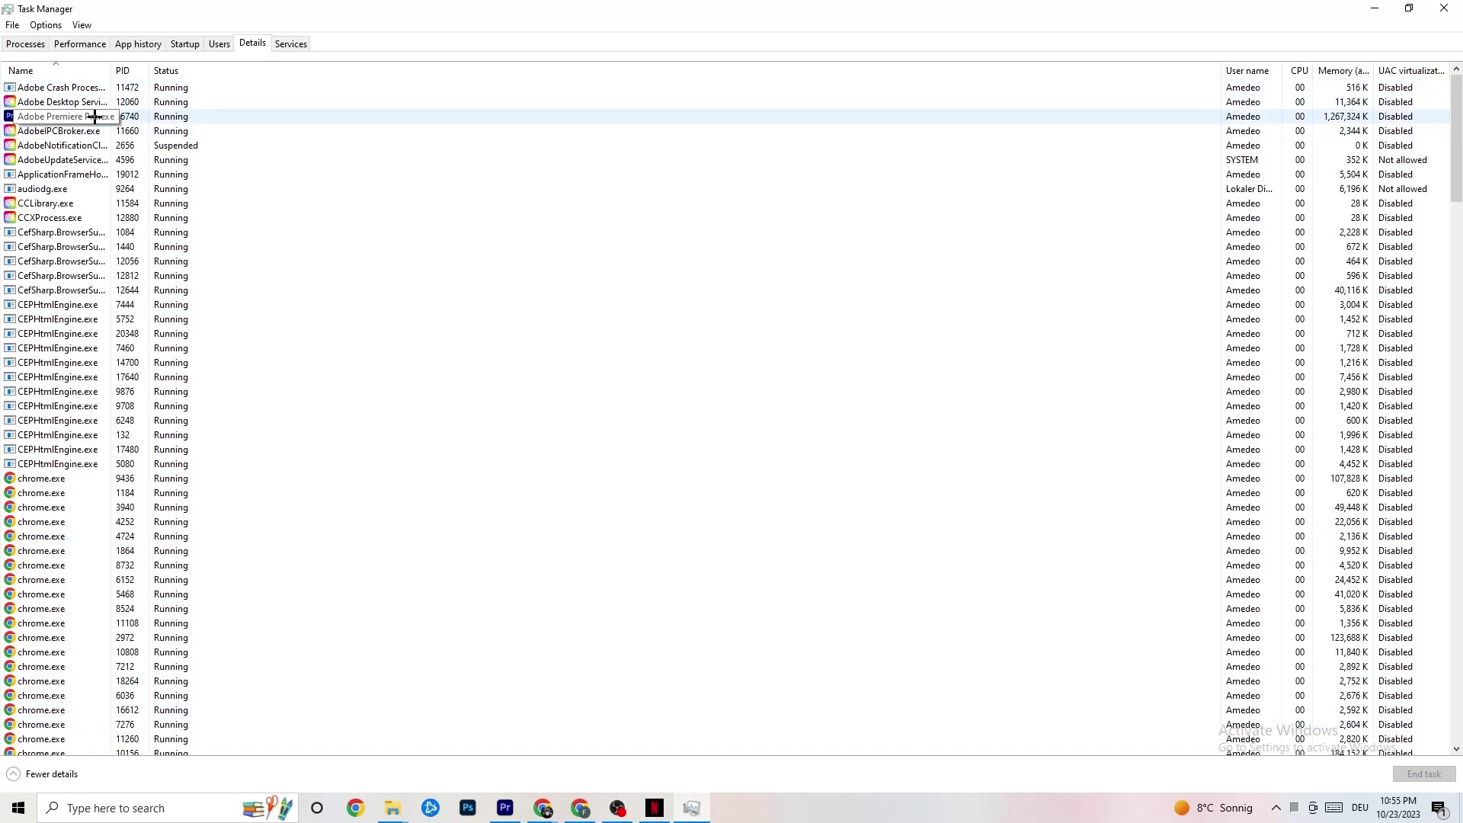
pyautogui.rightClick(143, 119)
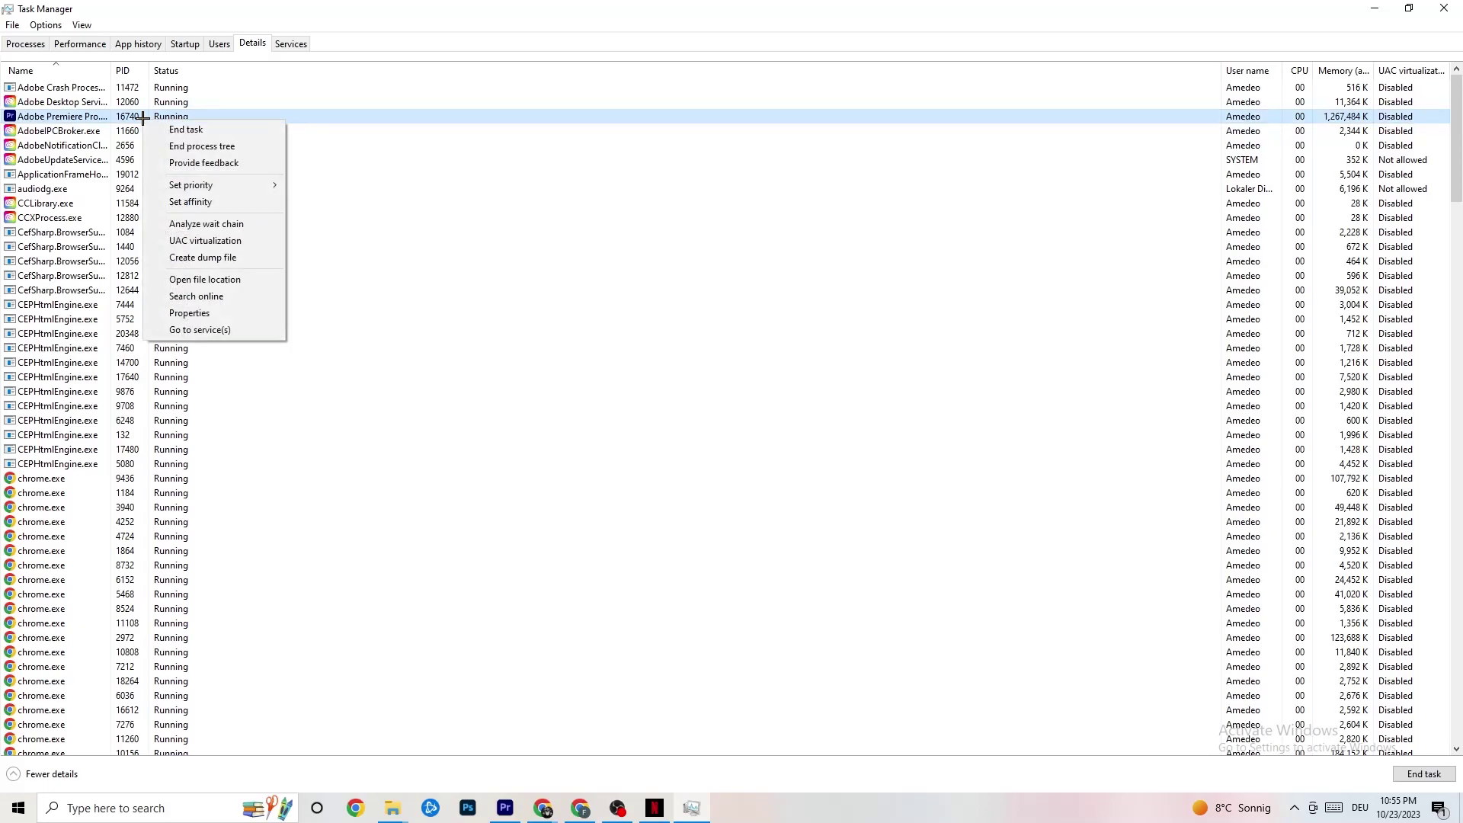
pyautogui.moveTo(225, 185)
# Step: Review the startup apps and the options for Google Drive and the Pivot Software Support application, and close Task Manager
pyautogui.click(185, 44)
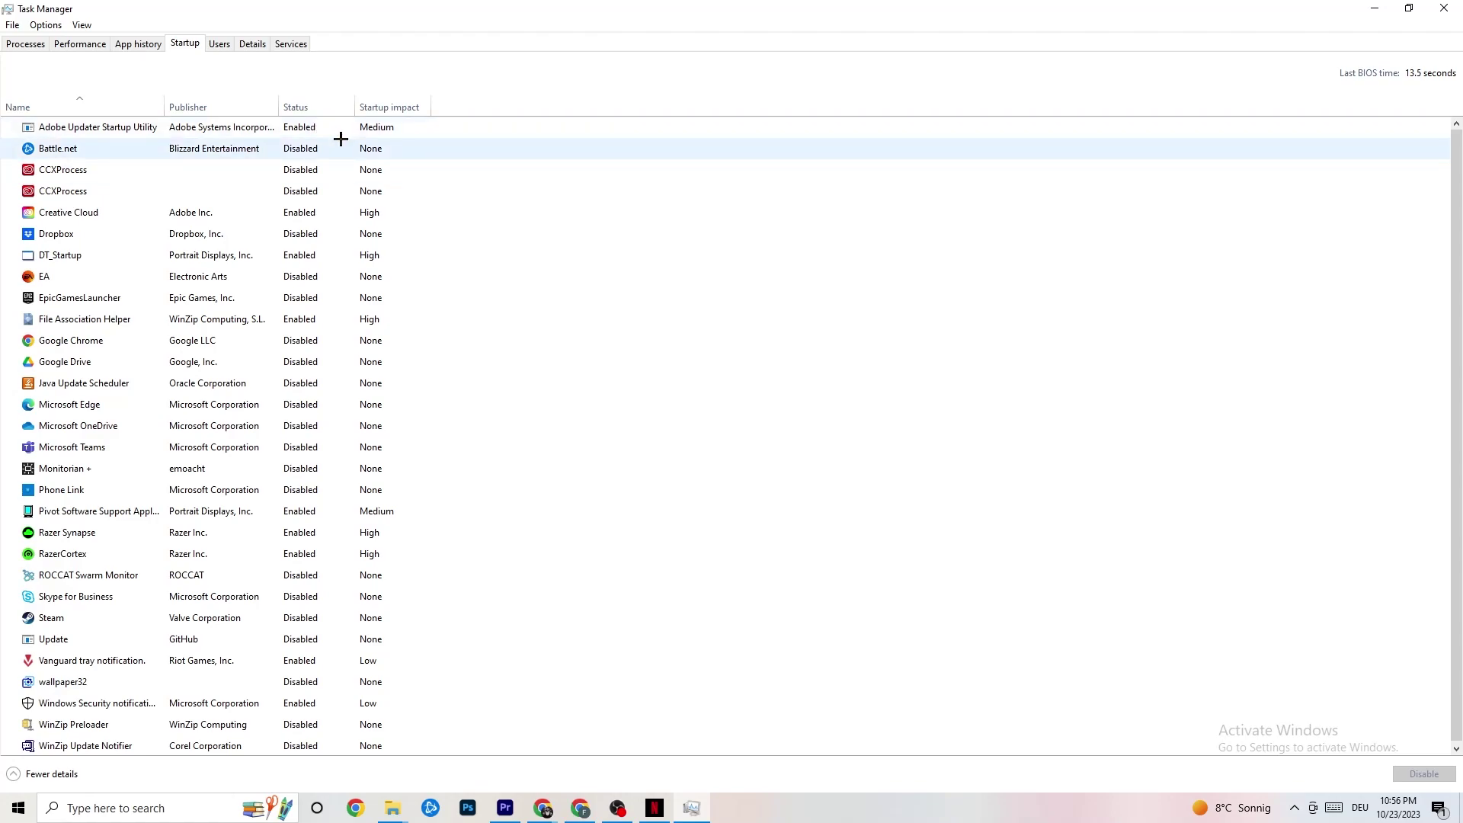
pyautogui.rightClick(209, 363)
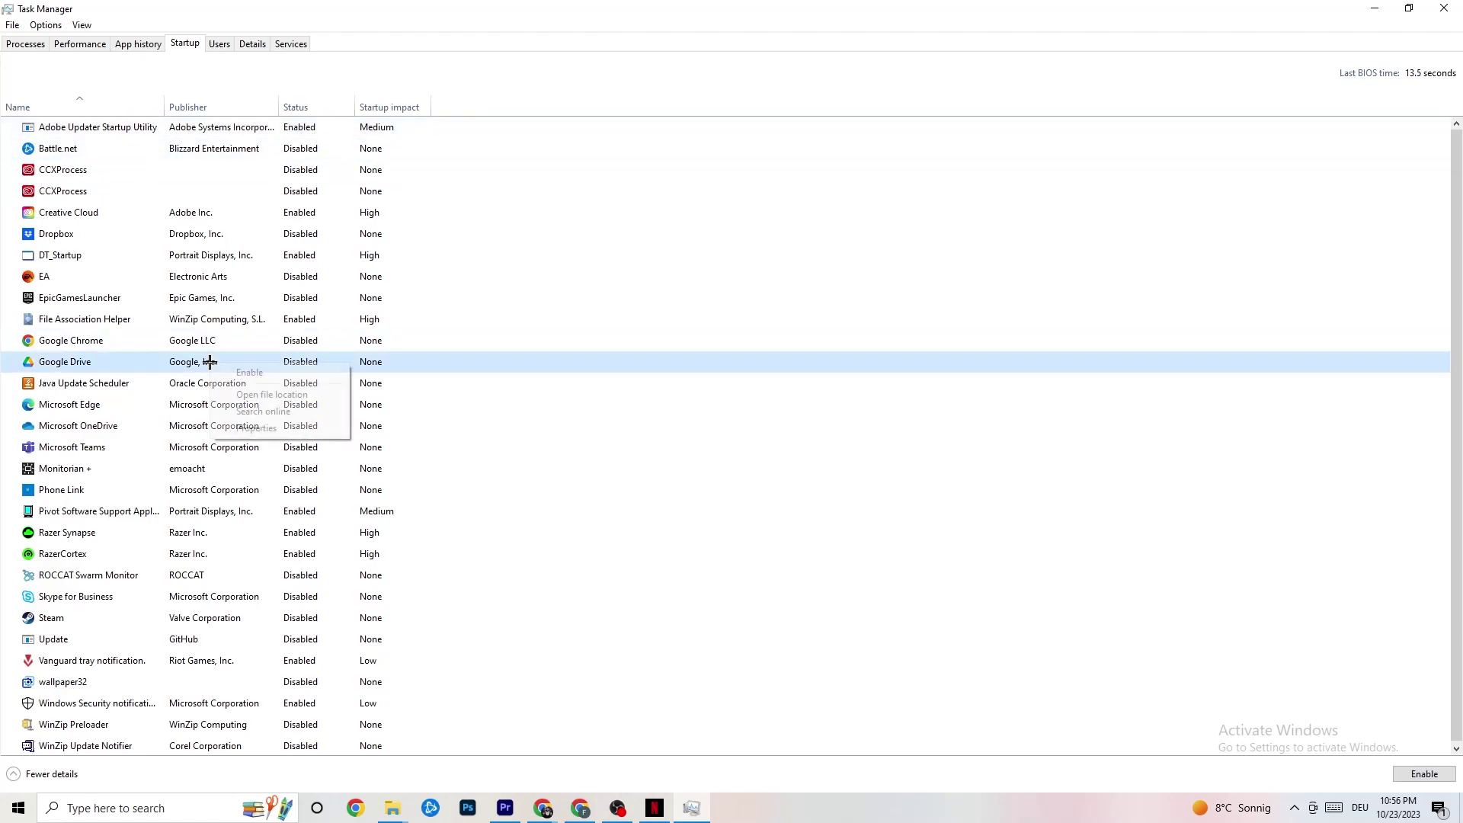
pyautogui.rightClick(289, 512)
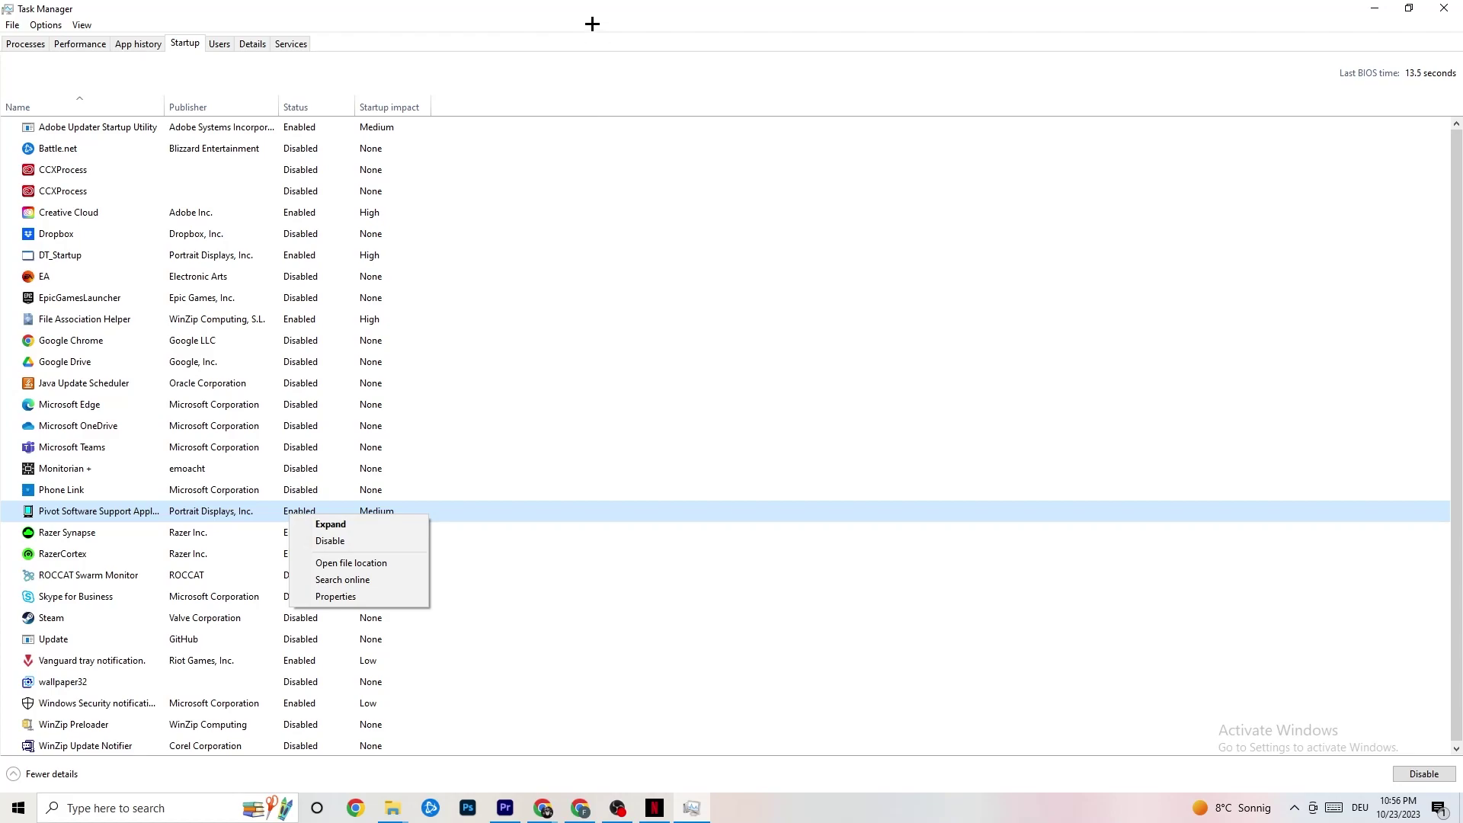
pyautogui.click(592, 23)
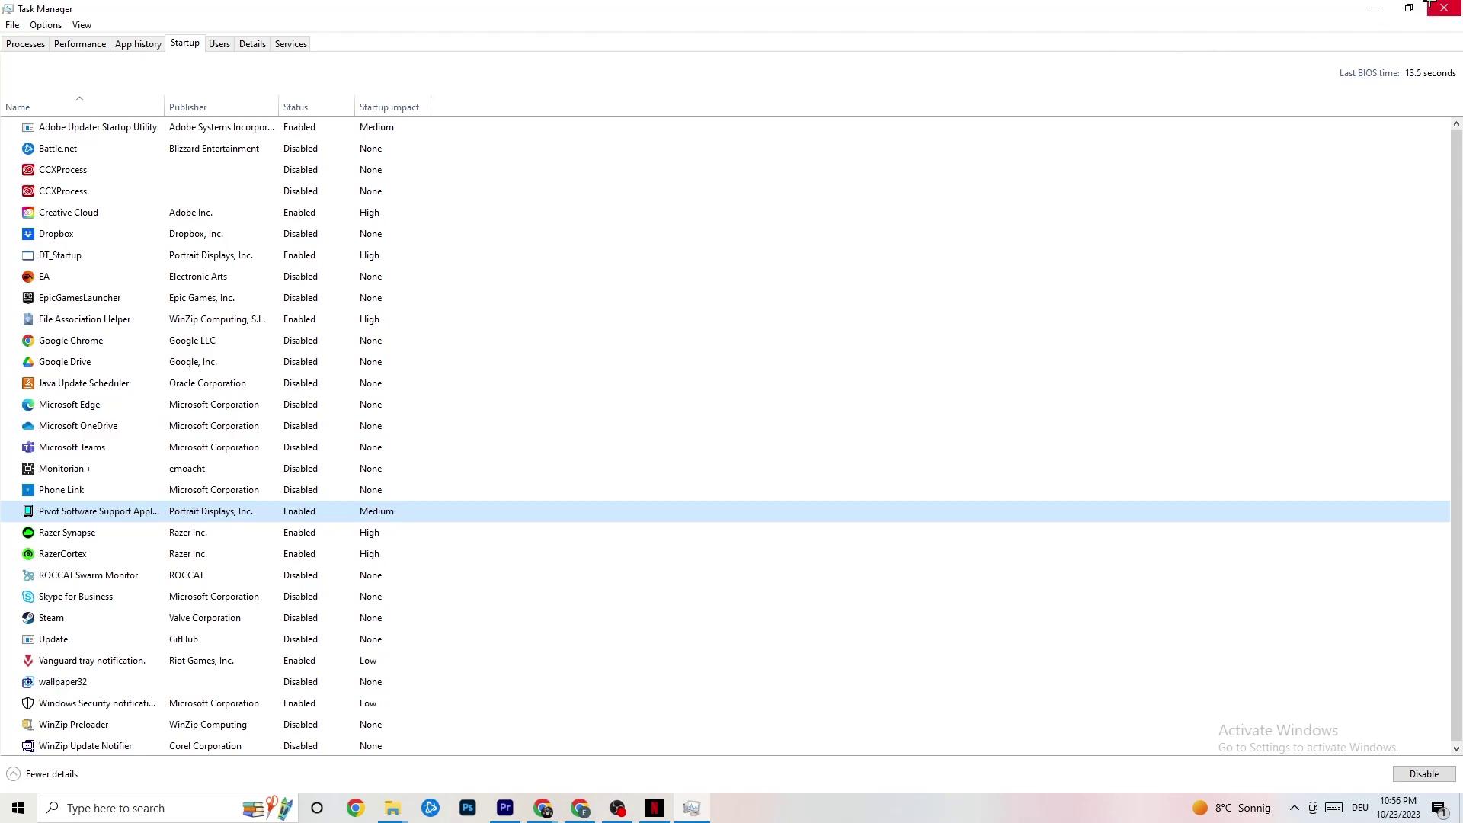
pyautogui.click(1443, 8)
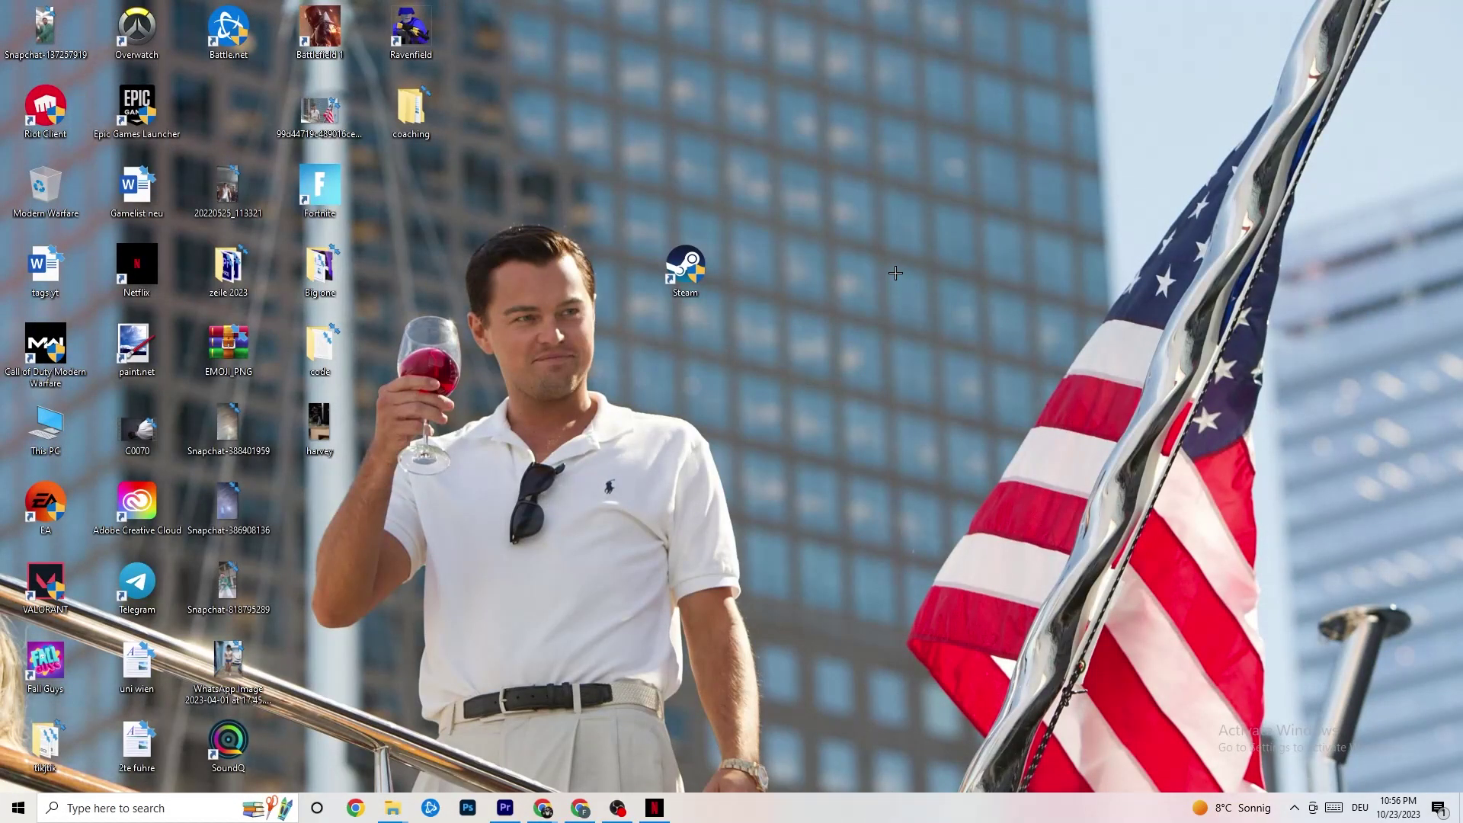